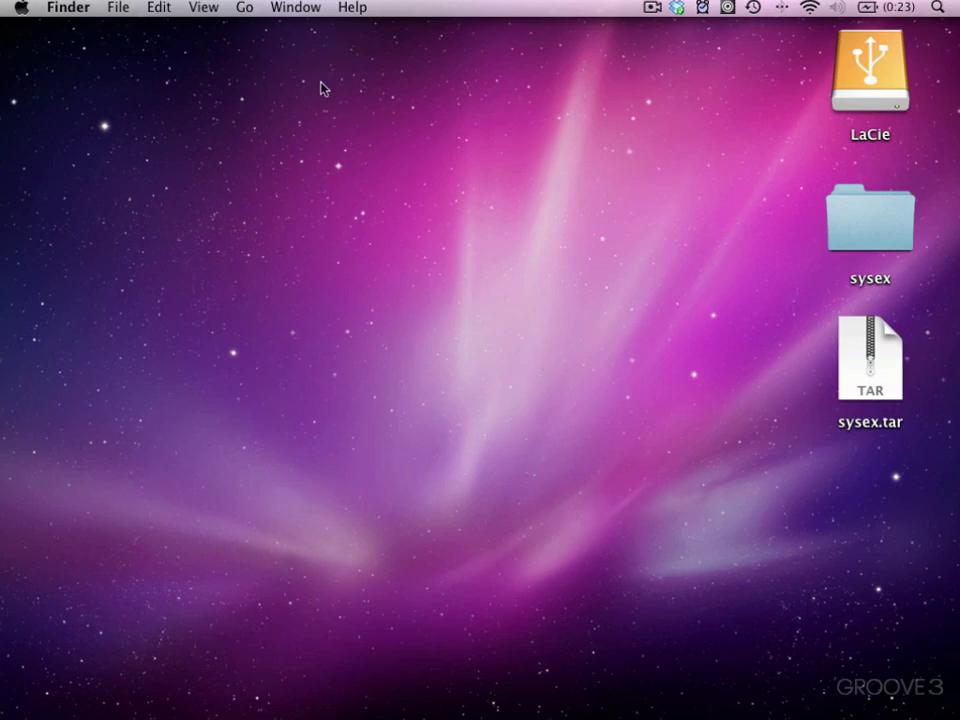
Step: Launch FM8 from the Native Instruments folder in Applications
click(245, 7)
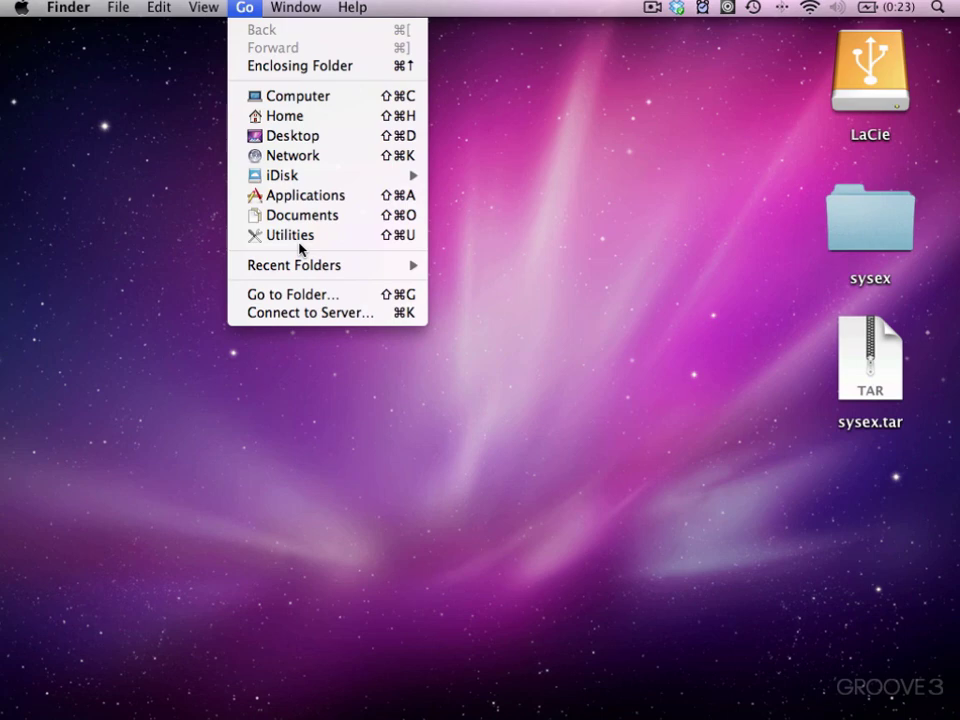
click(313, 194)
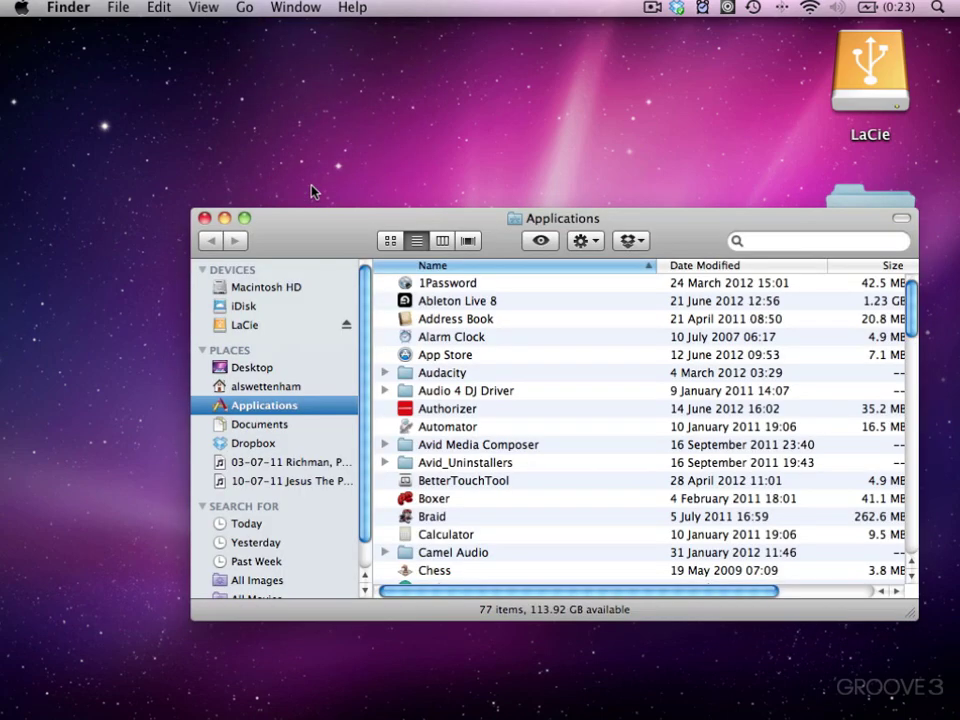
key(n)
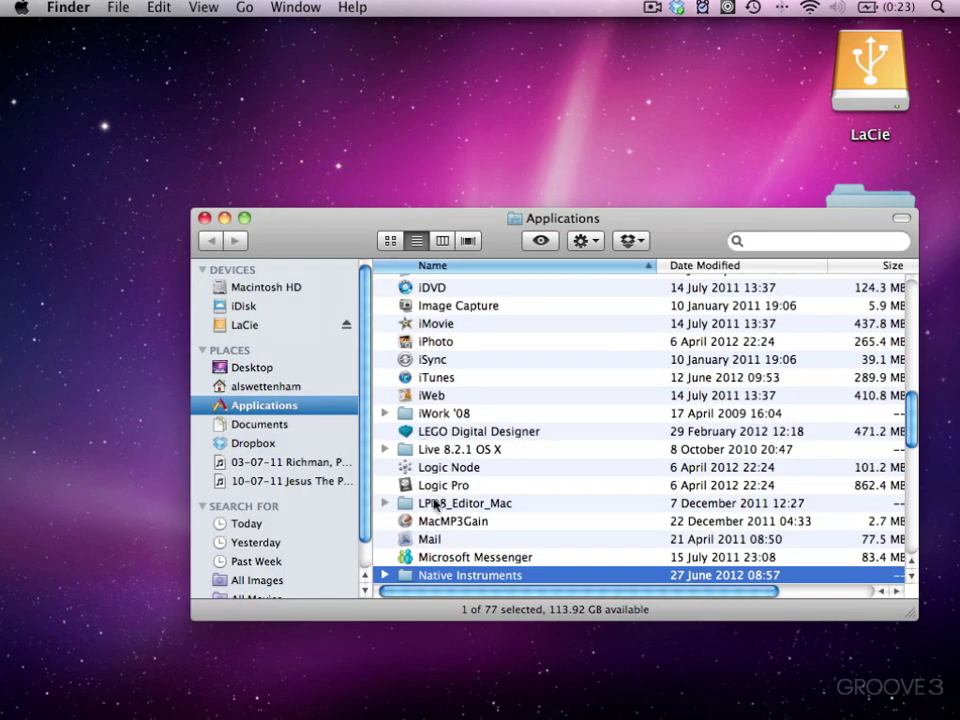
double_click(450, 578)
double_click(452, 356)
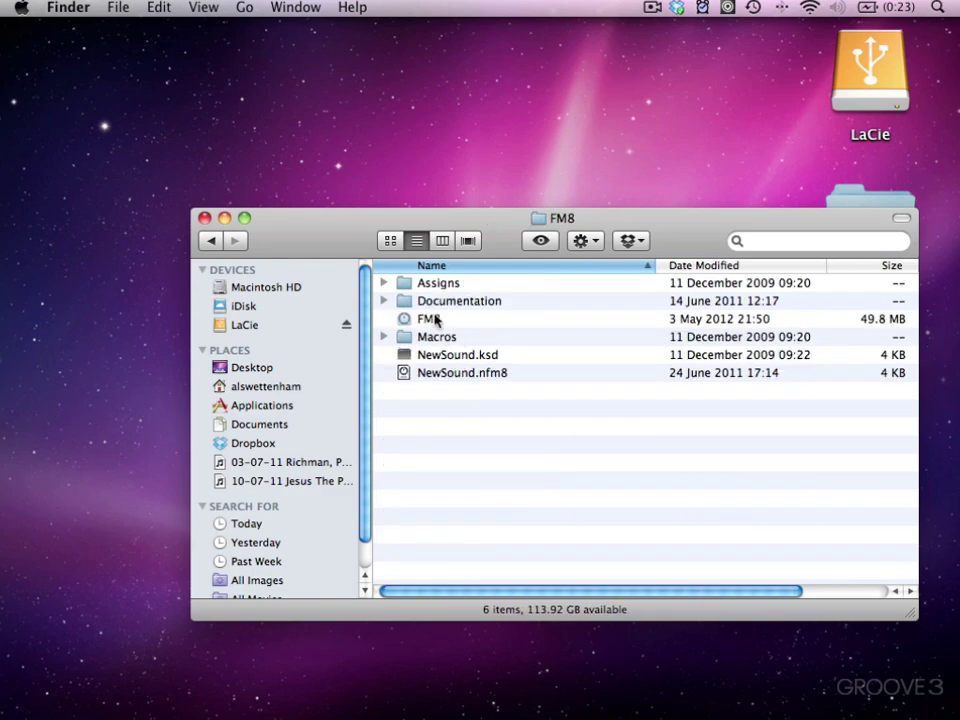
double_click(431, 318)
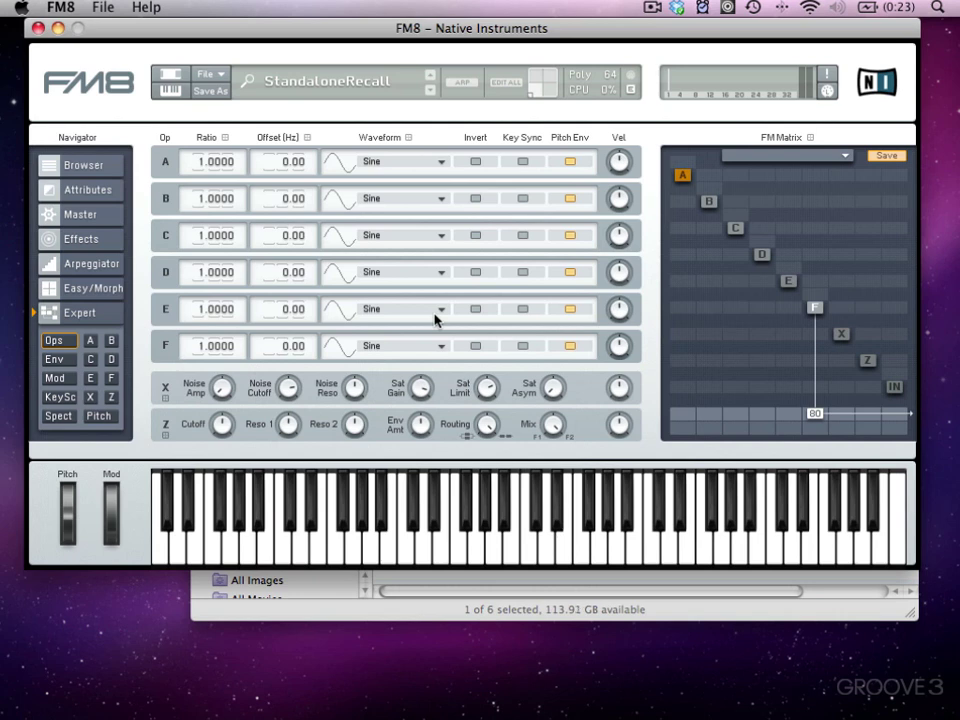
Step: Open the Audio and MIDI settings, try the Built-in audio device and return the device to Audio 4 DJ
click(90, 6)
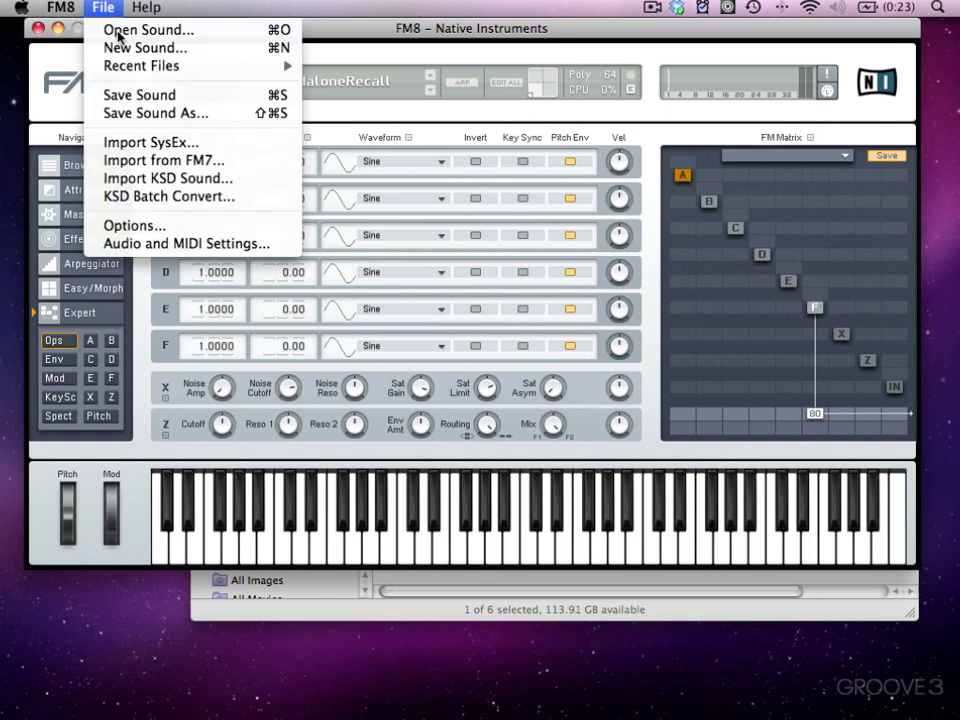
click(197, 245)
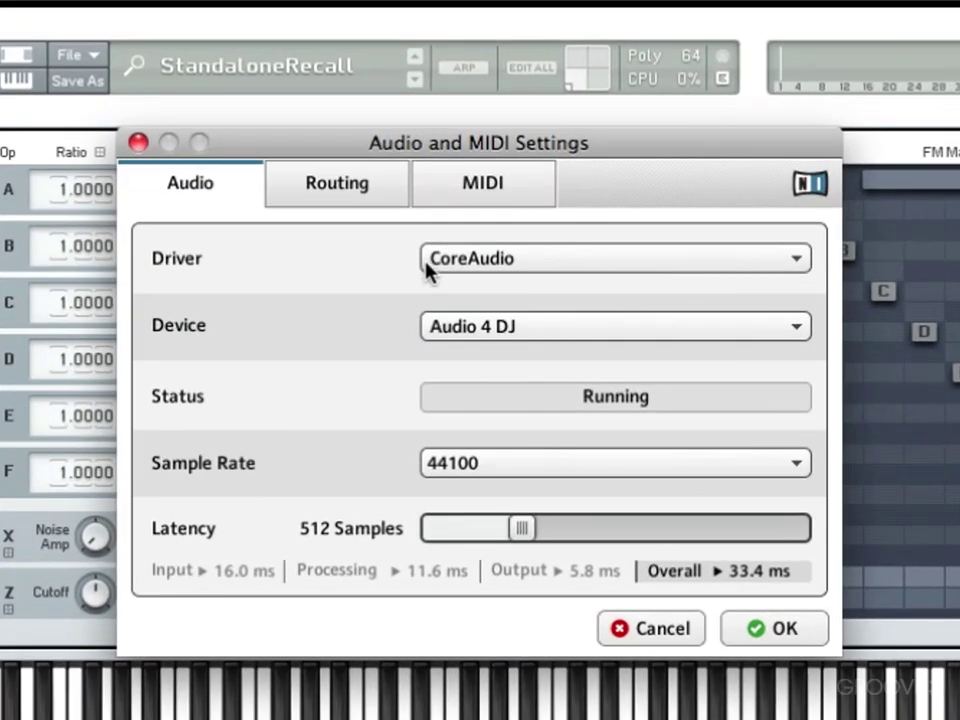
click(437, 338)
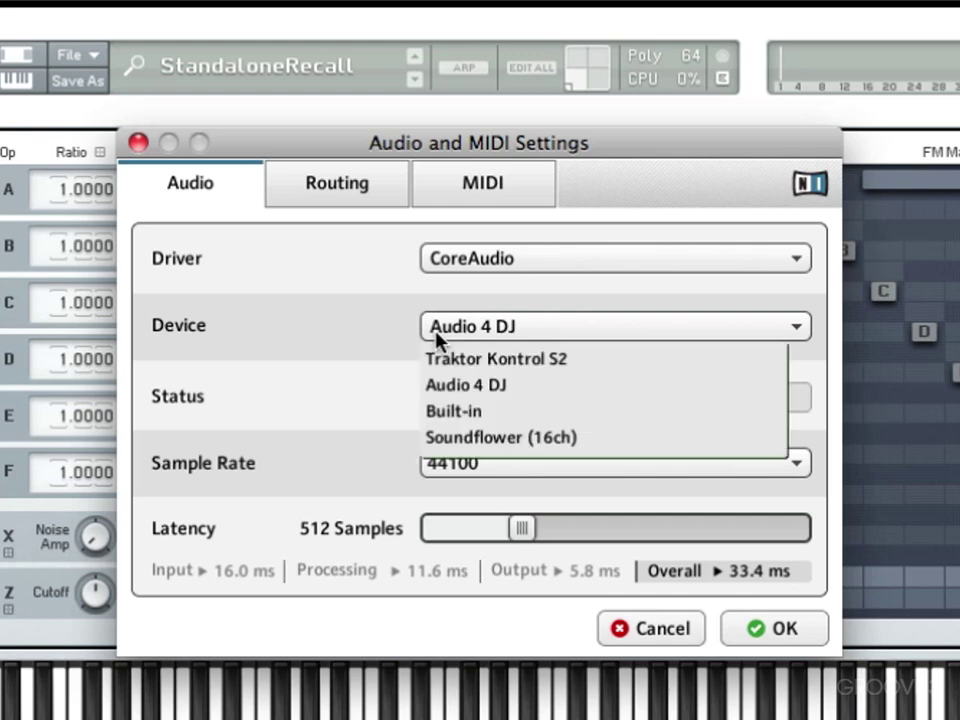
click(443, 412)
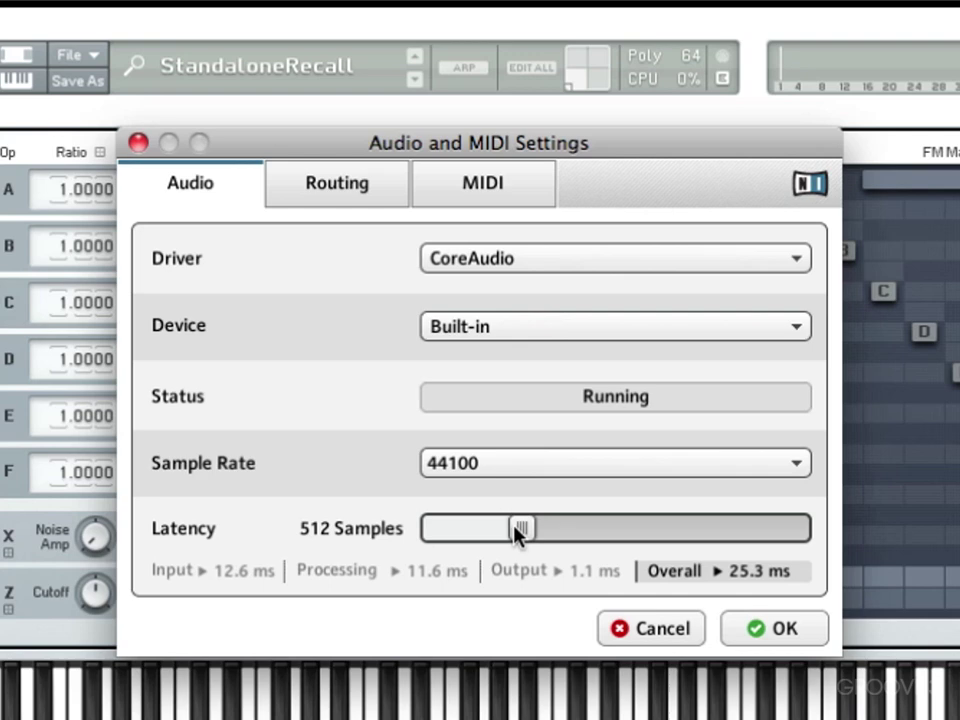
click(450, 330)
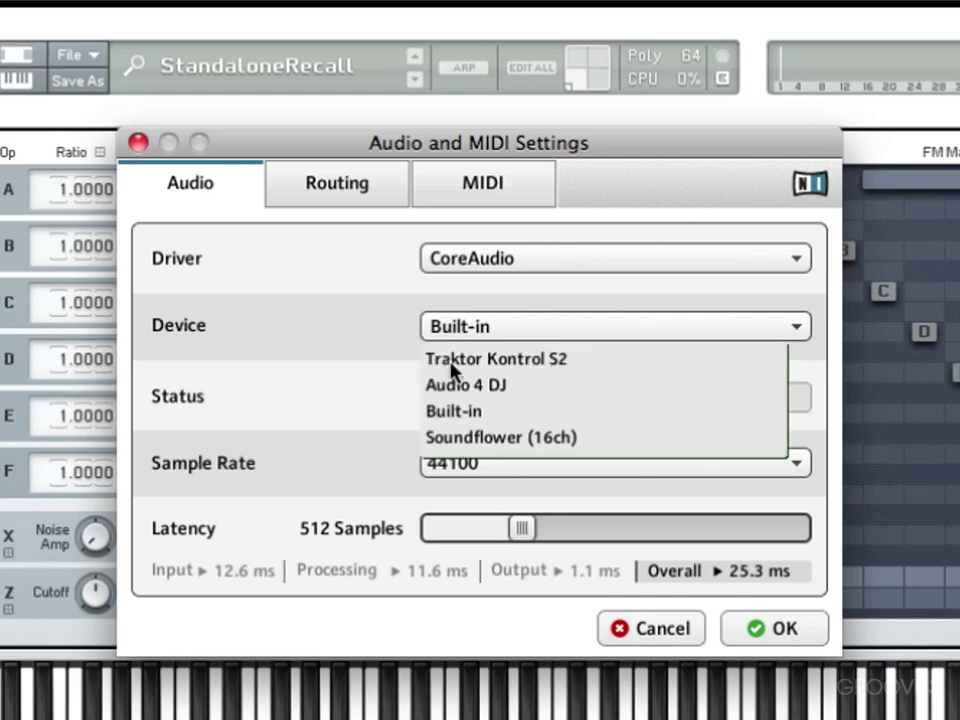
click(455, 384)
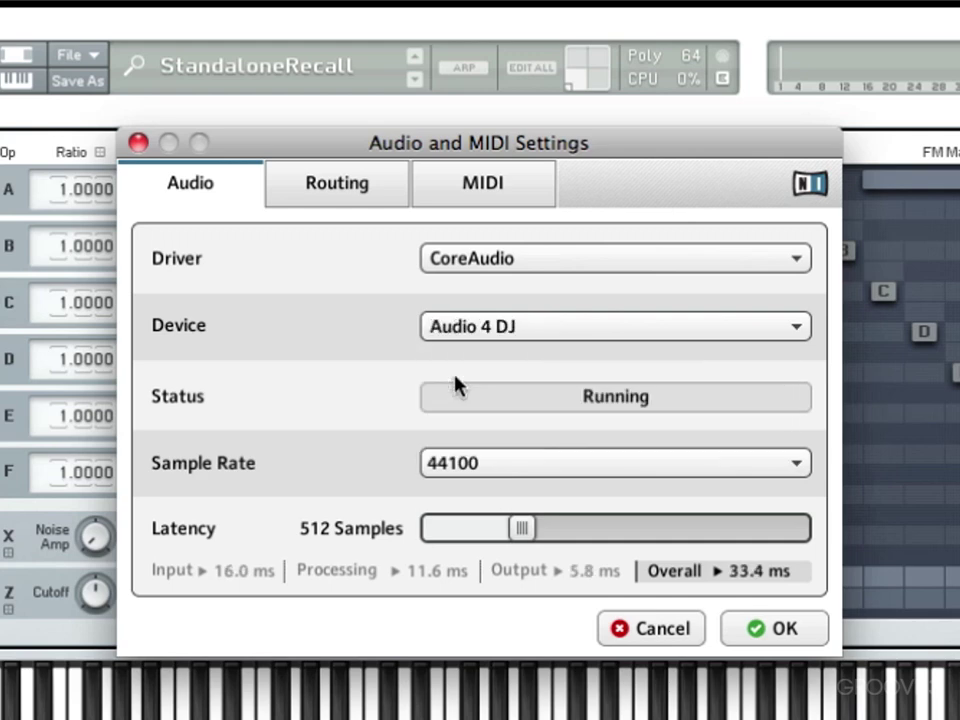
Step: Review the output routing, and enable the Traktor Kontrol S2 Input as a MIDI input
click(362, 193)
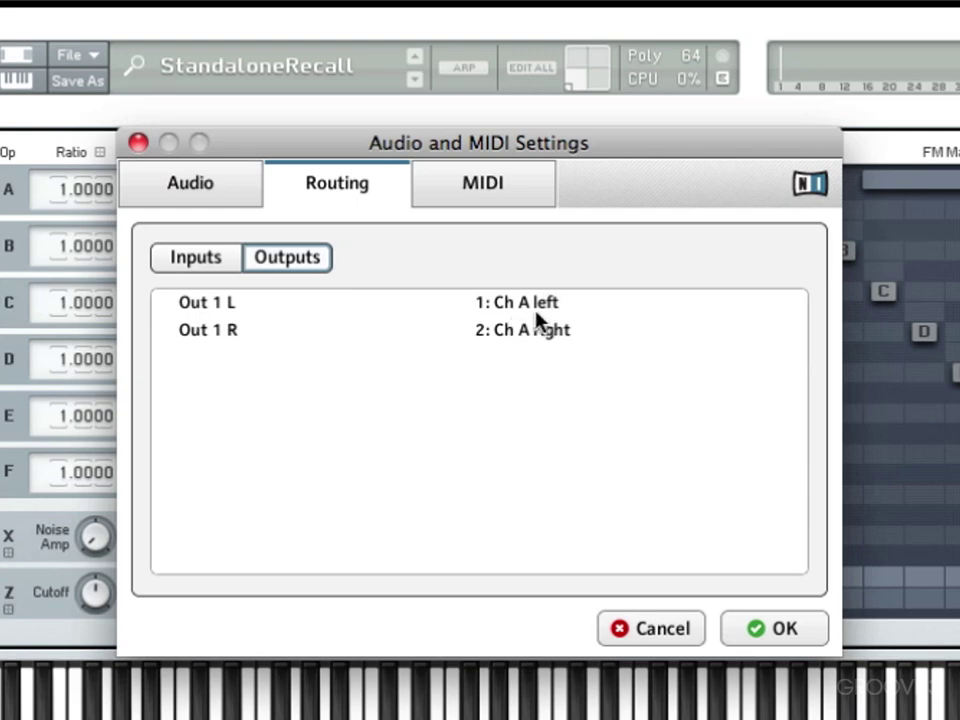
click(488, 193)
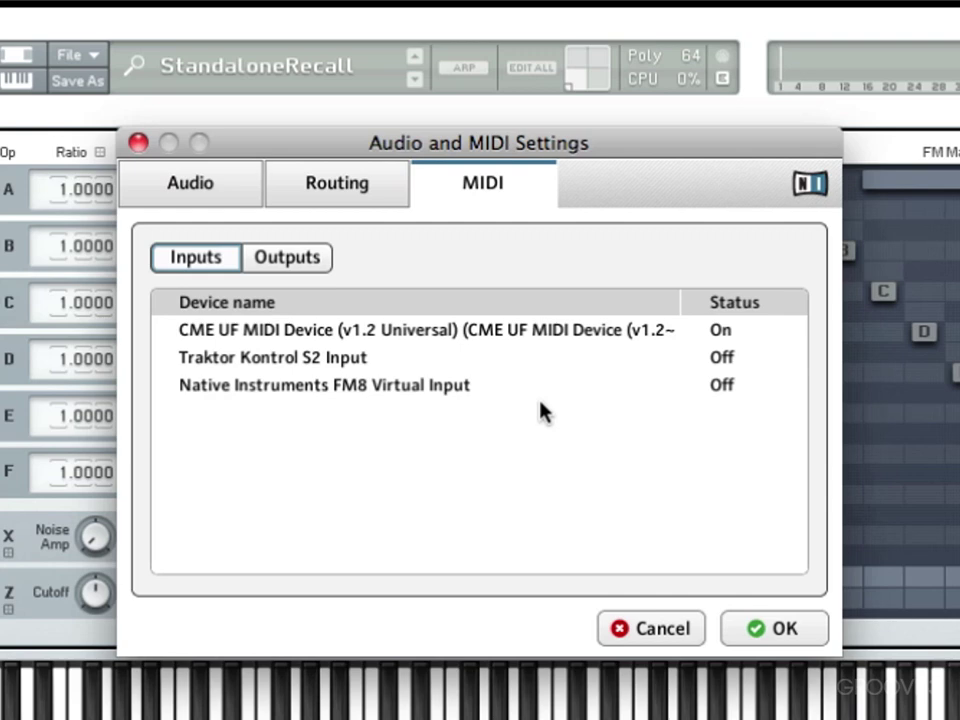
click(722, 358)
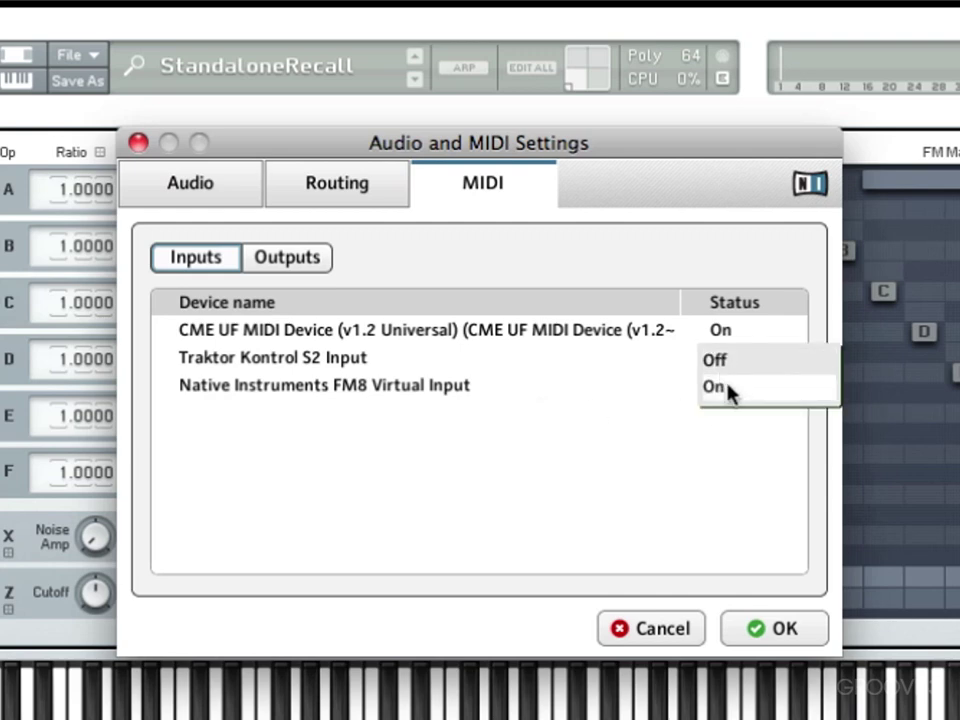
click(728, 385)
click(765, 632)
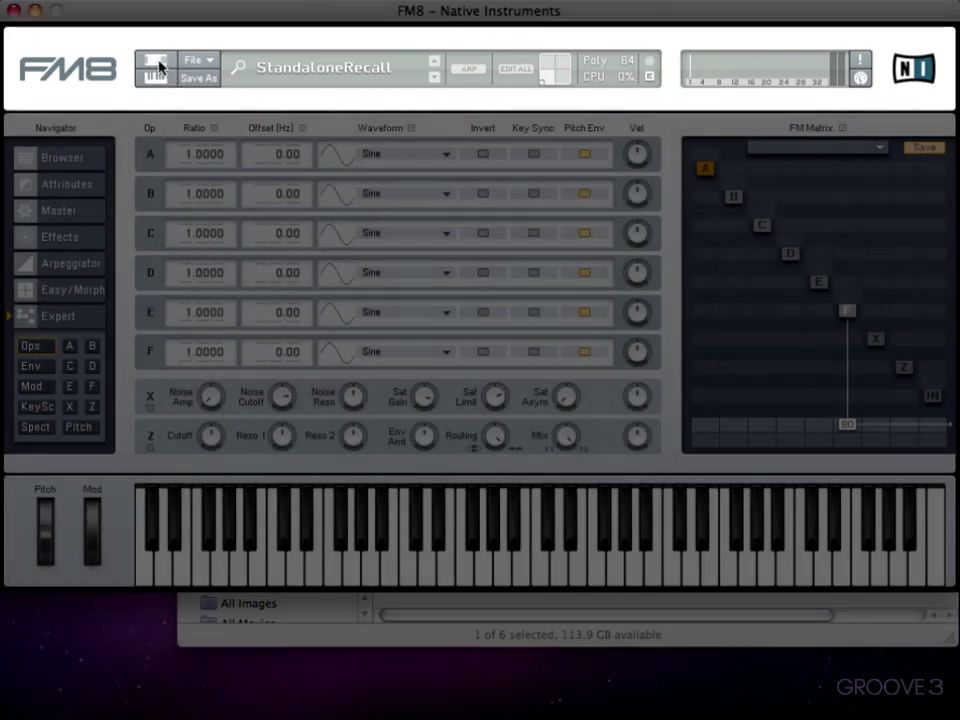
Step: Repeatedly hide and show the editor and on-screen keyboard sections, ending with both displayed
click(157, 62)
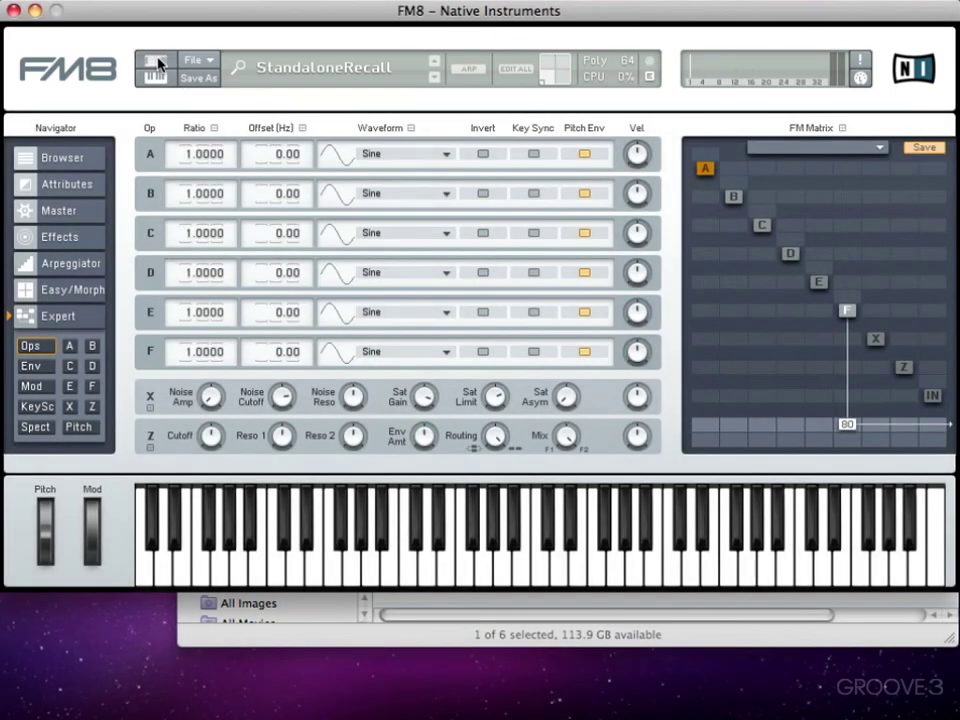
click(157, 80)
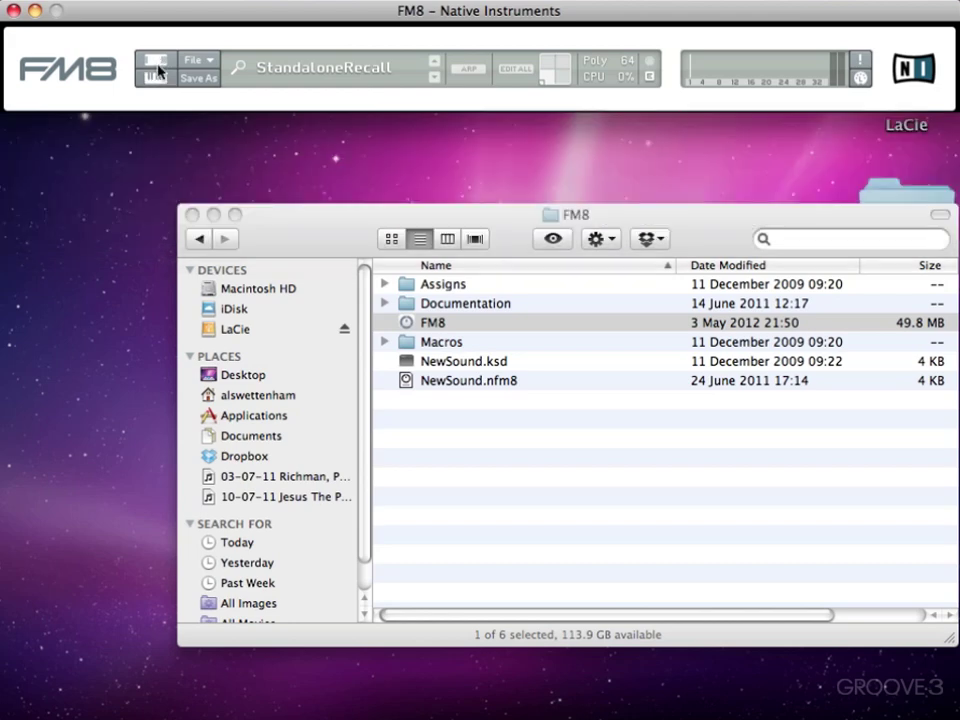
click(157, 62)
click(157, 80)
click(156, 61)
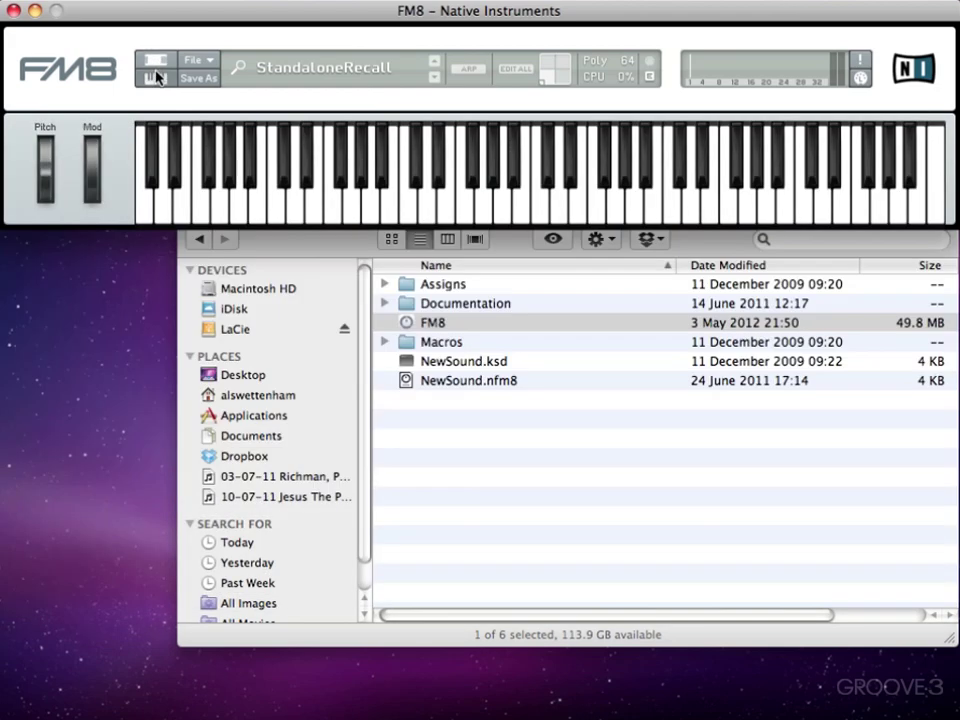
click(156, 77)
click(156, 61)
click(157, 80)
click(157, 62)
click(157, 80)
click(157, 62)
click(157, 80)
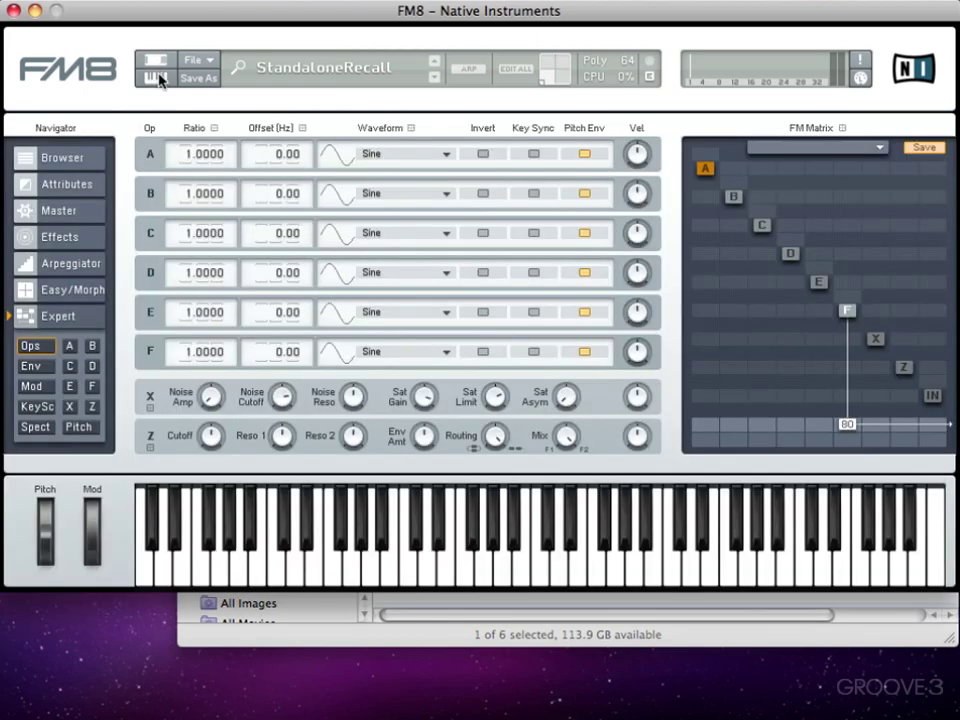
click(200, 61)
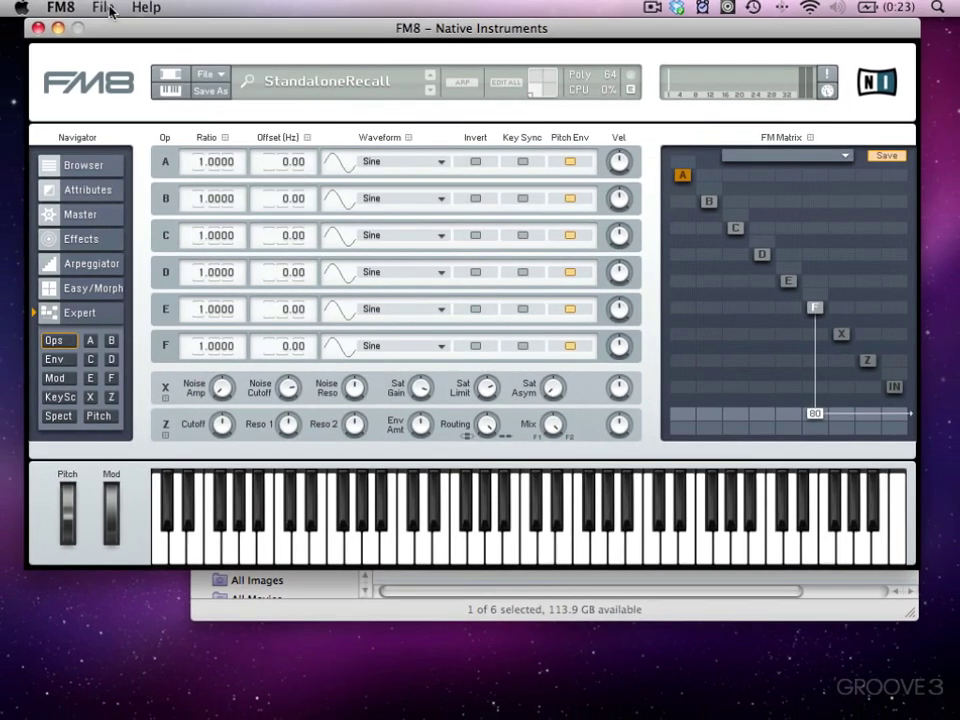
click(108, 9)
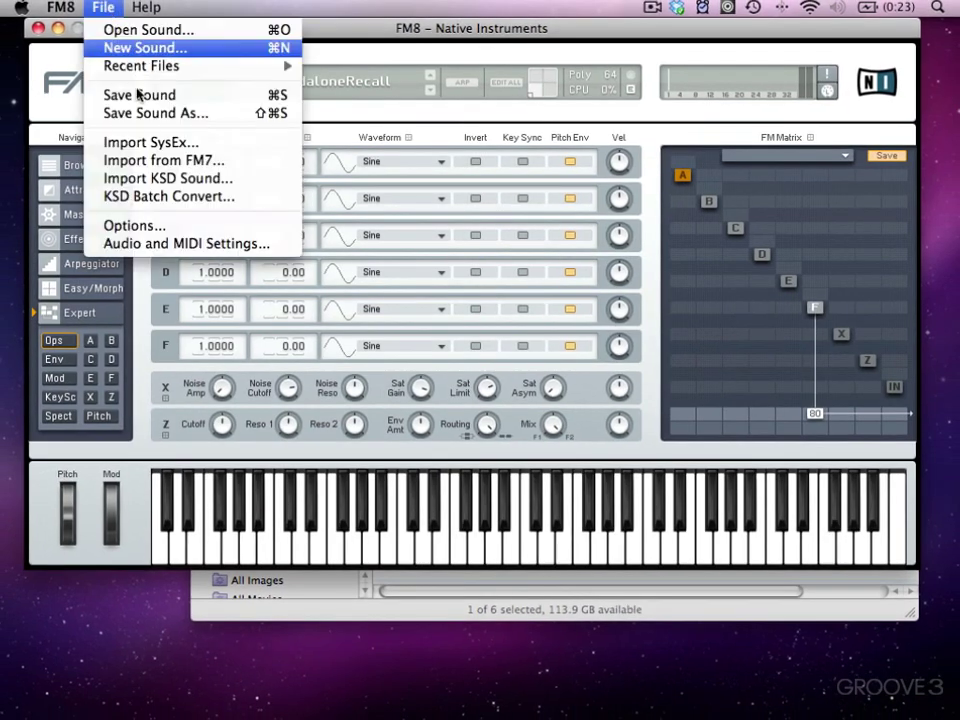
click(105, 9)
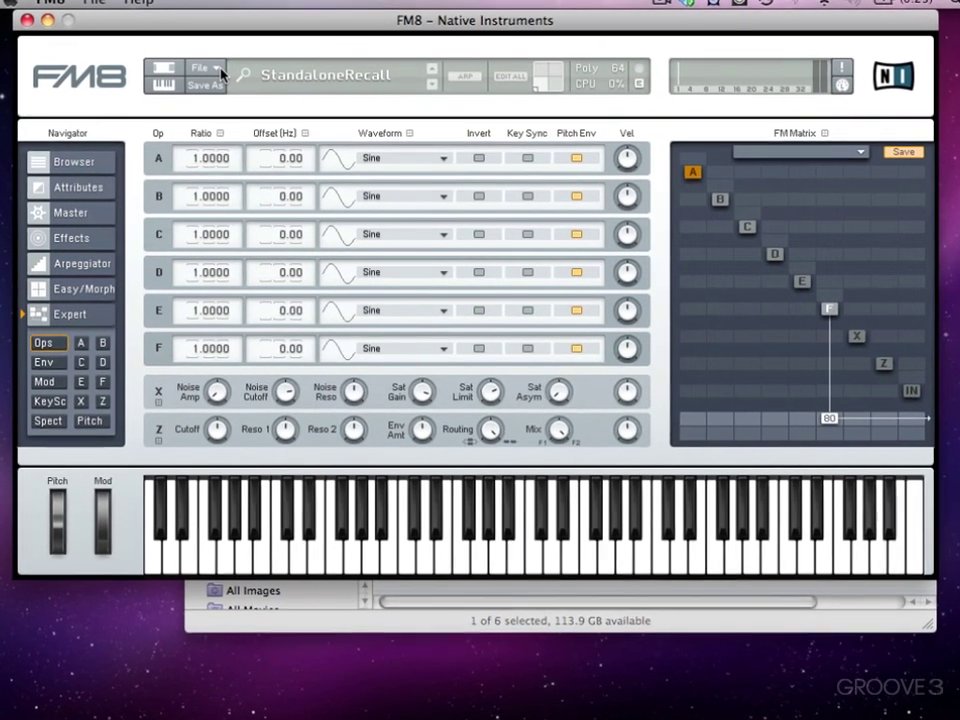
click(207, 74)
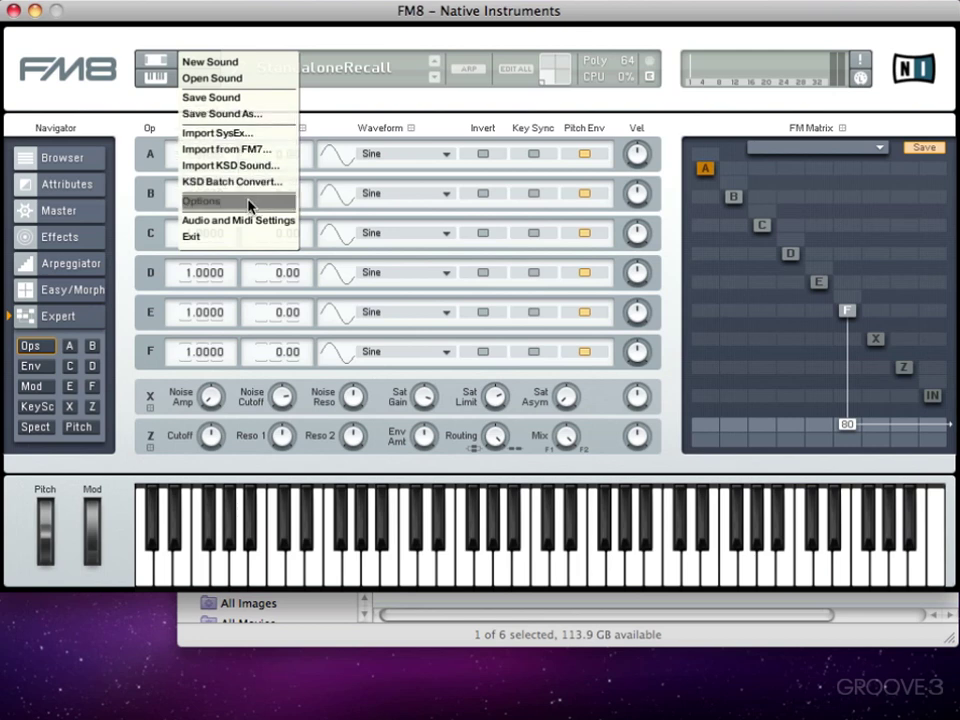
click(260, 42)
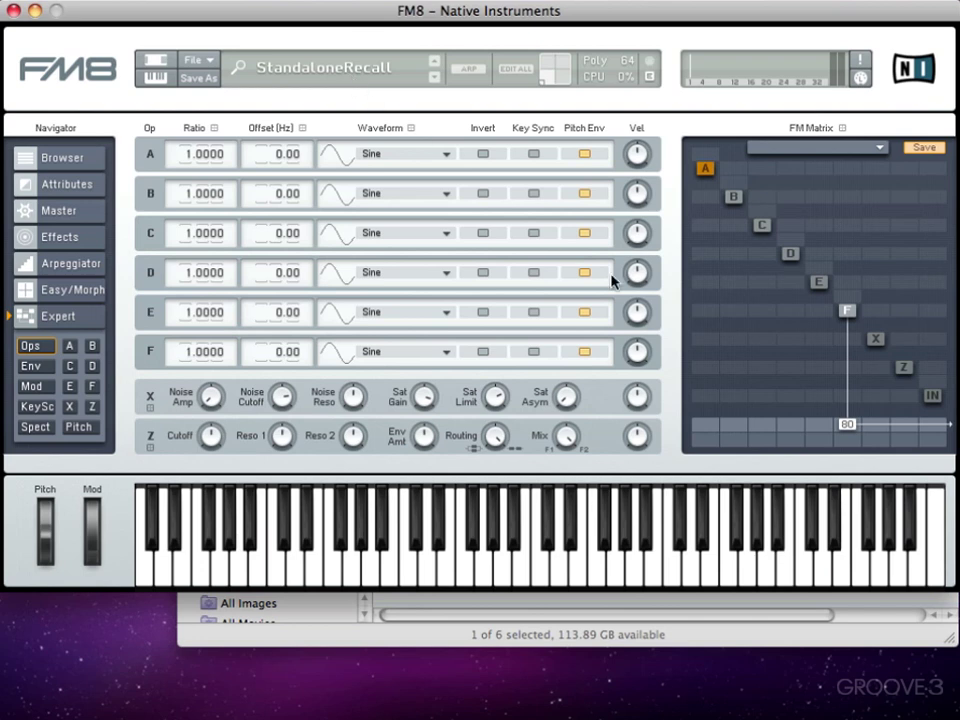
Step: Set the FM Matrix levels A–E 14, B–X 33, C–X 76, D–Z 57 and outputs A 92, B 100, and relaunch FM8
click(761, 339)
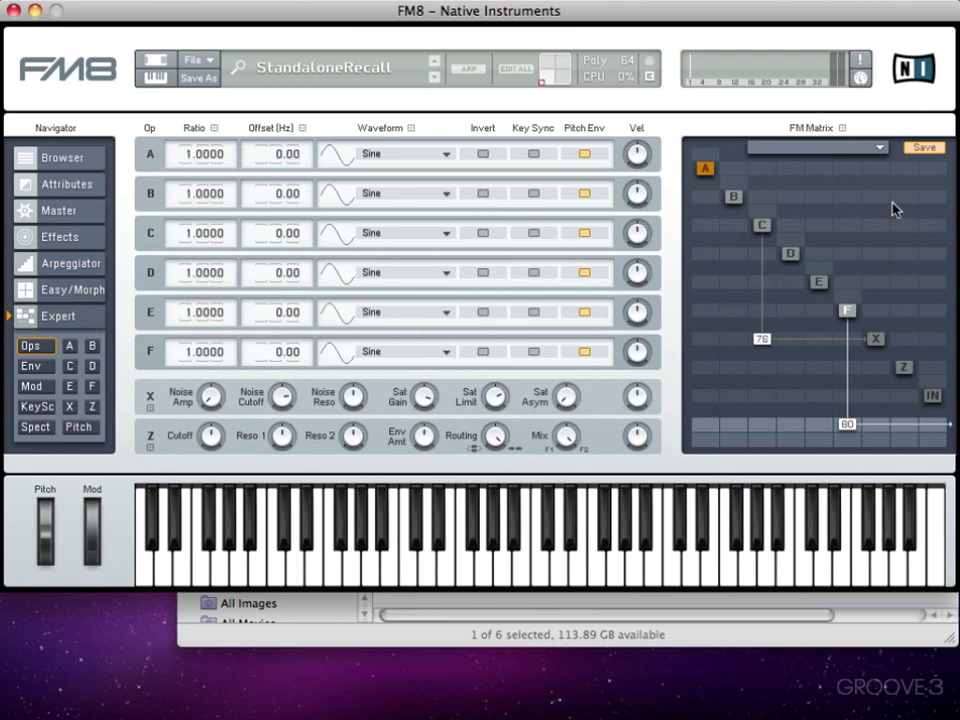
drag(892, 203, 885, 178)
drag(731, 420, 729, 378)
drag(790, 367, 804, 352)
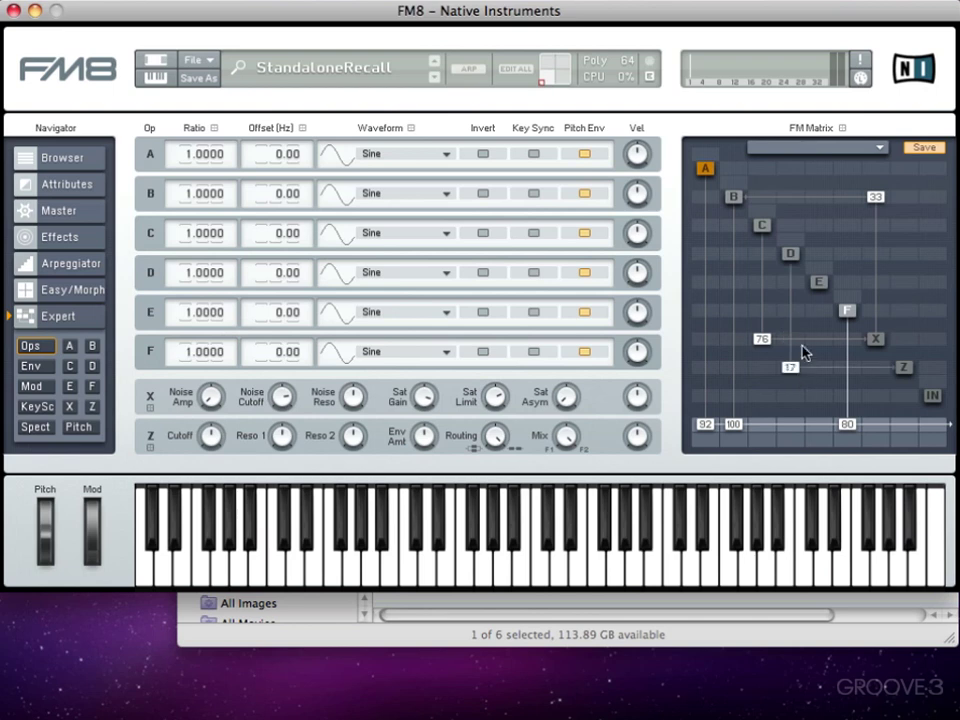
drag(831, 174, 831, 166)
key(super+q)
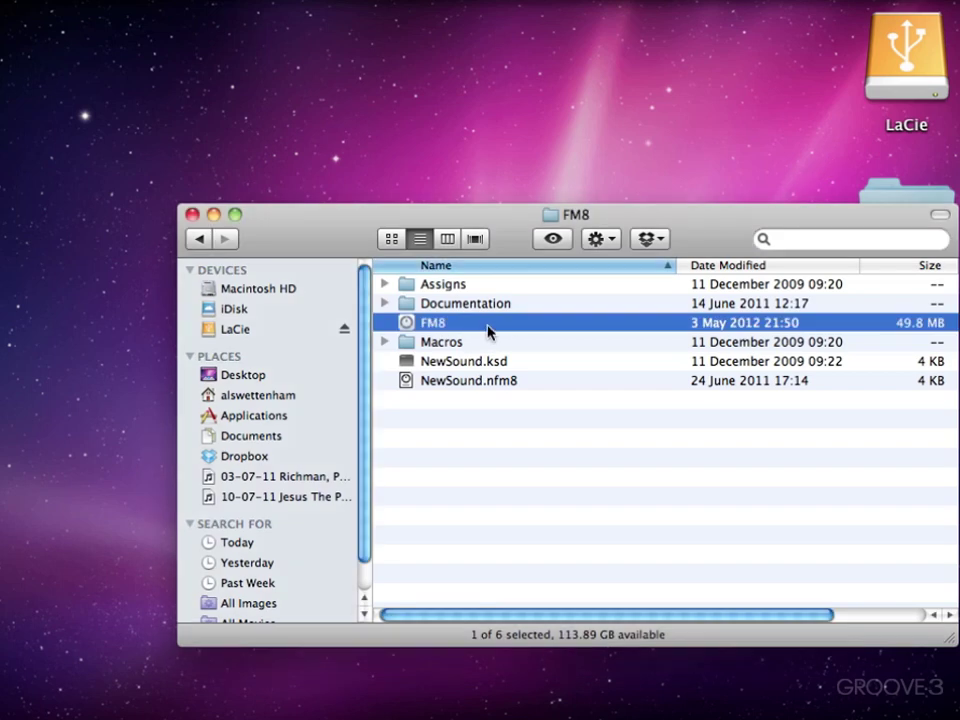
double_click(519, 325)
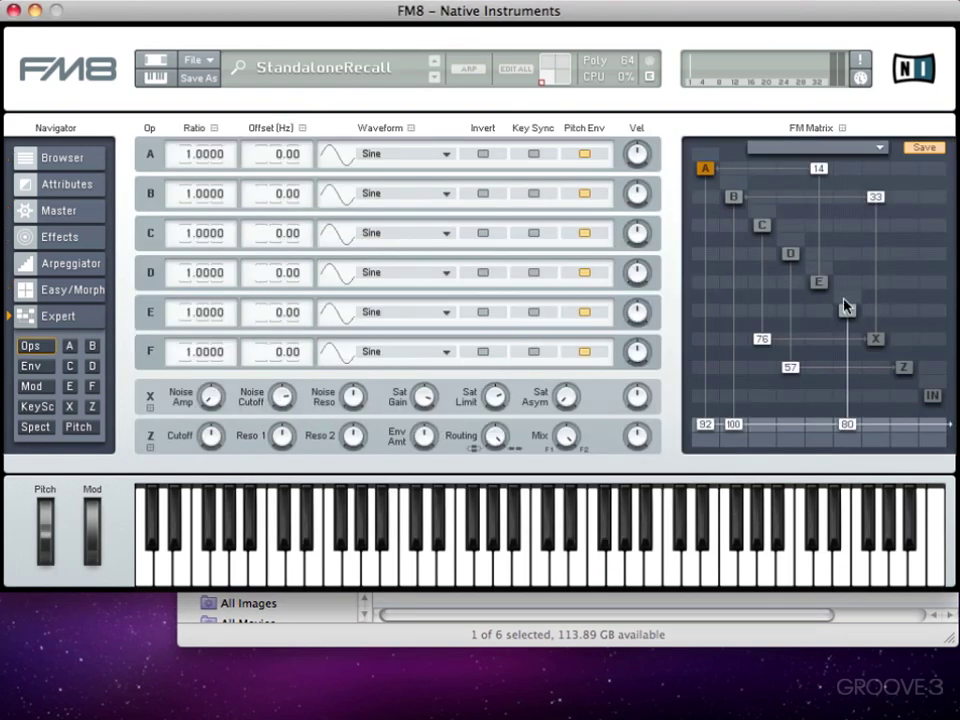
Step: Create a new sound and assign a MIDI controller to operator Z's Cutoff using MIDI Learn
click(200, 61)
click(226, 65)
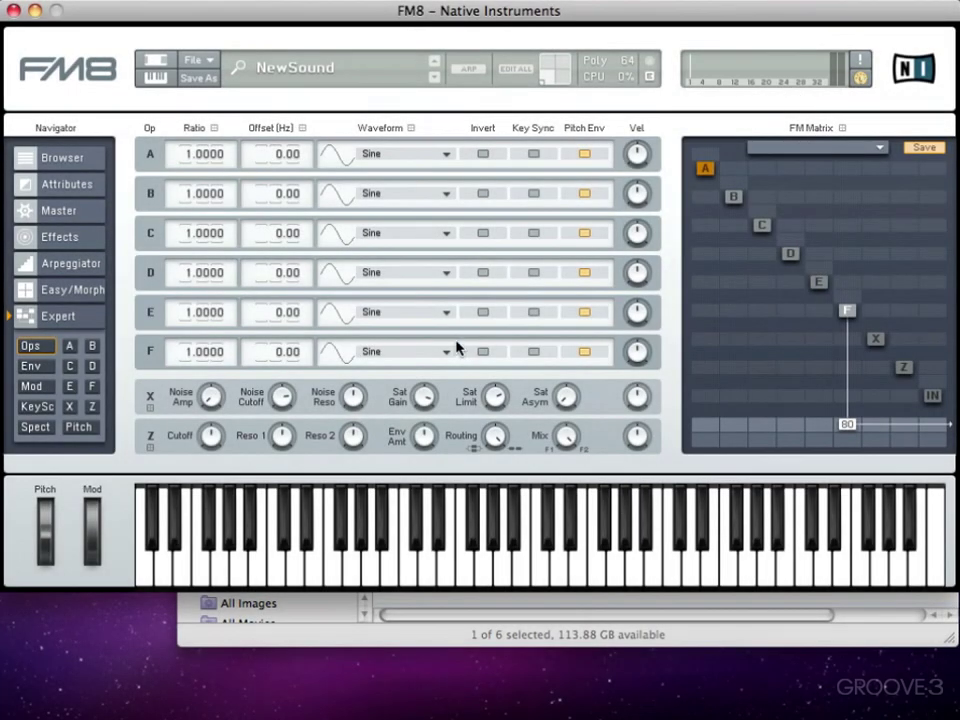
click(210, 436)
Step: In the general options, turn off Switch off after Assign for MIDI Learn and turn on High resolution mode
click(188, 62)
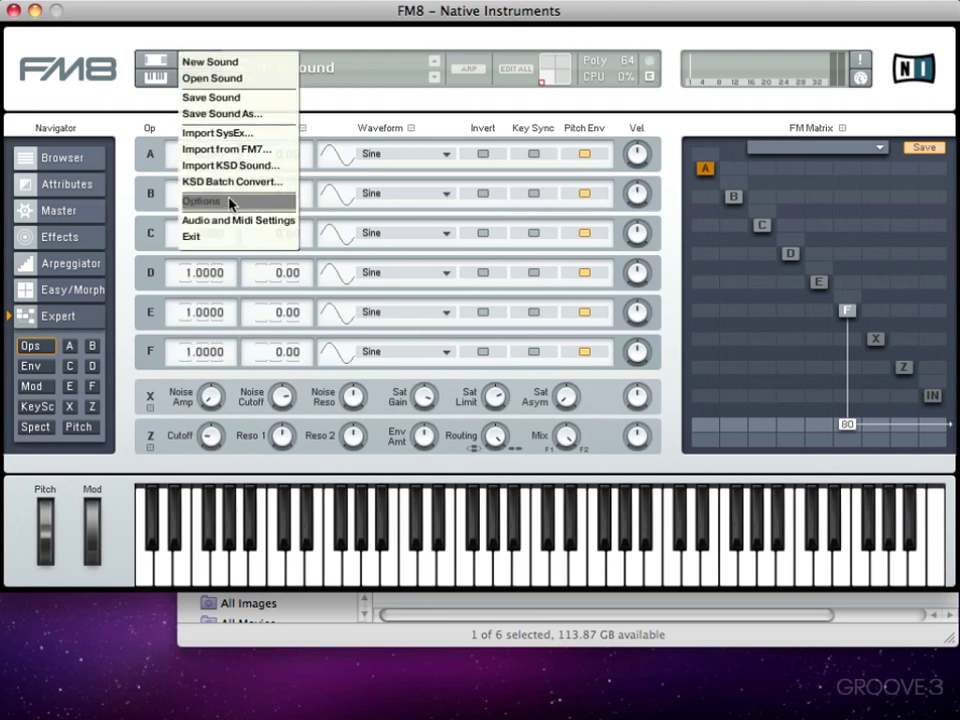
click(205, 200)
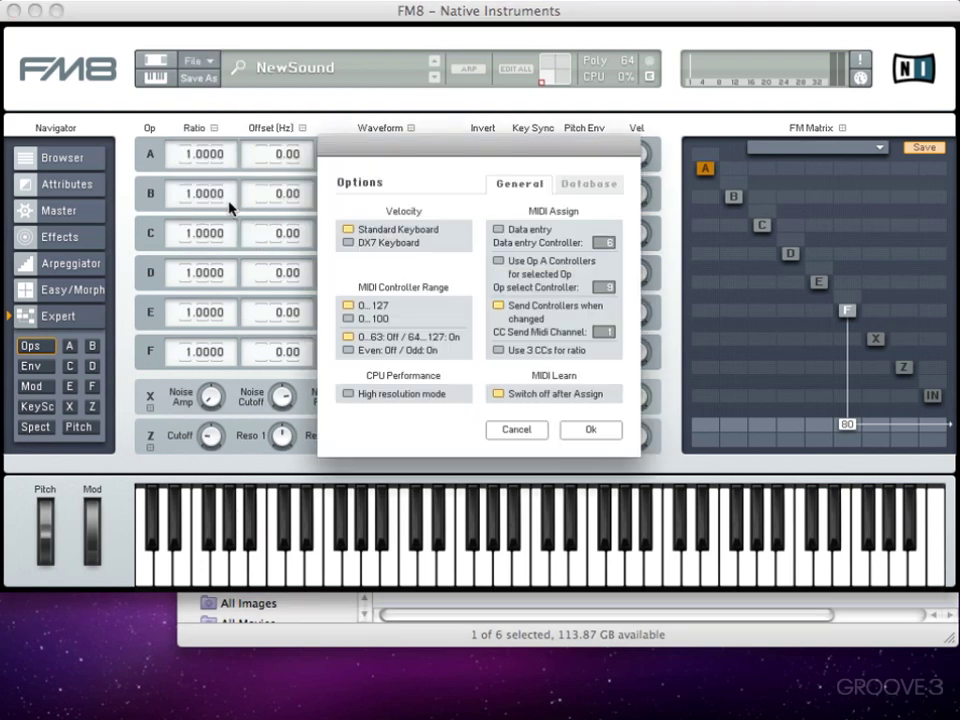
click(499, 395)
click(348, 394)
click(590, 430)
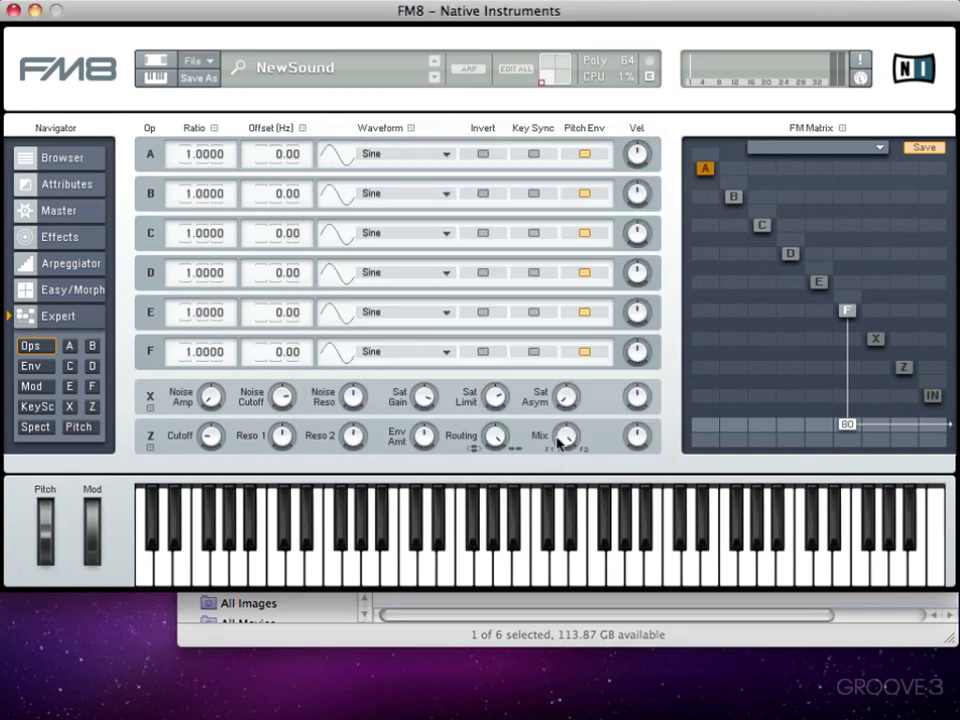
Step: Use MIDI Learn to assign controllers to operator Z's Reso 1, Reso 2 and Env Amt, and switch learning off
click(855, 79)
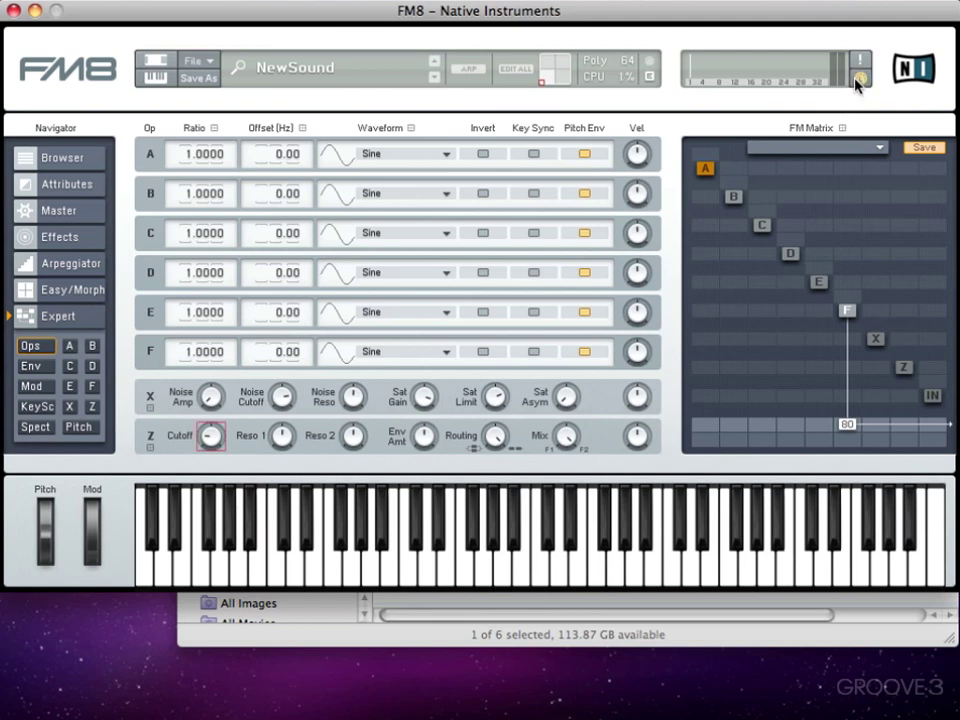
click(276, 439)
click(346, 438)
click(426, 437)
click(860, 79)
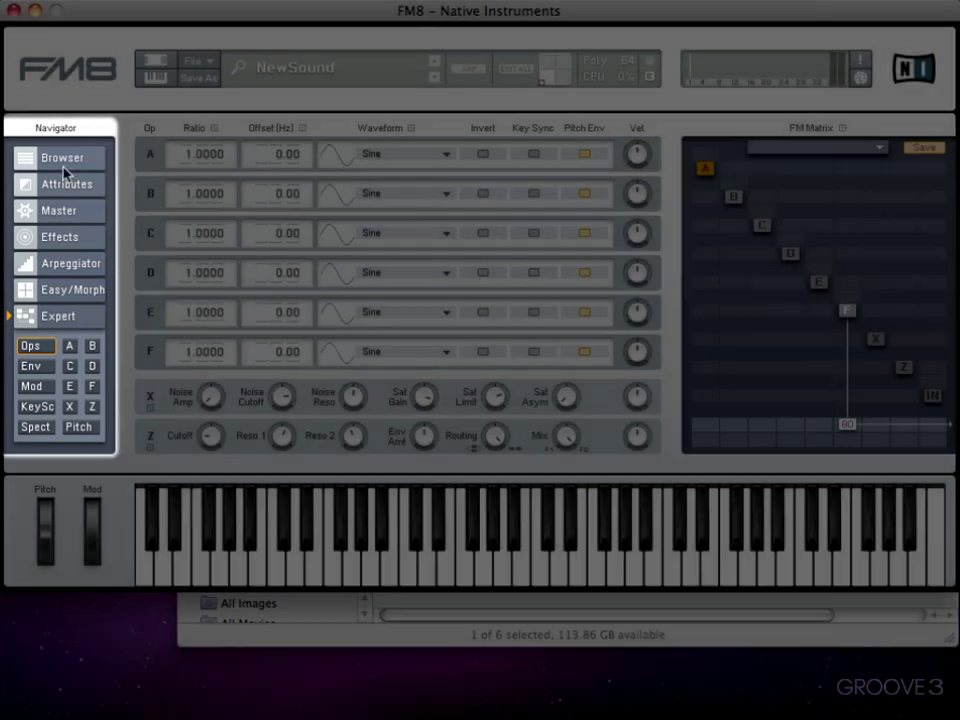
Step: Open the Browser page to view the sound library
click(65, 162)
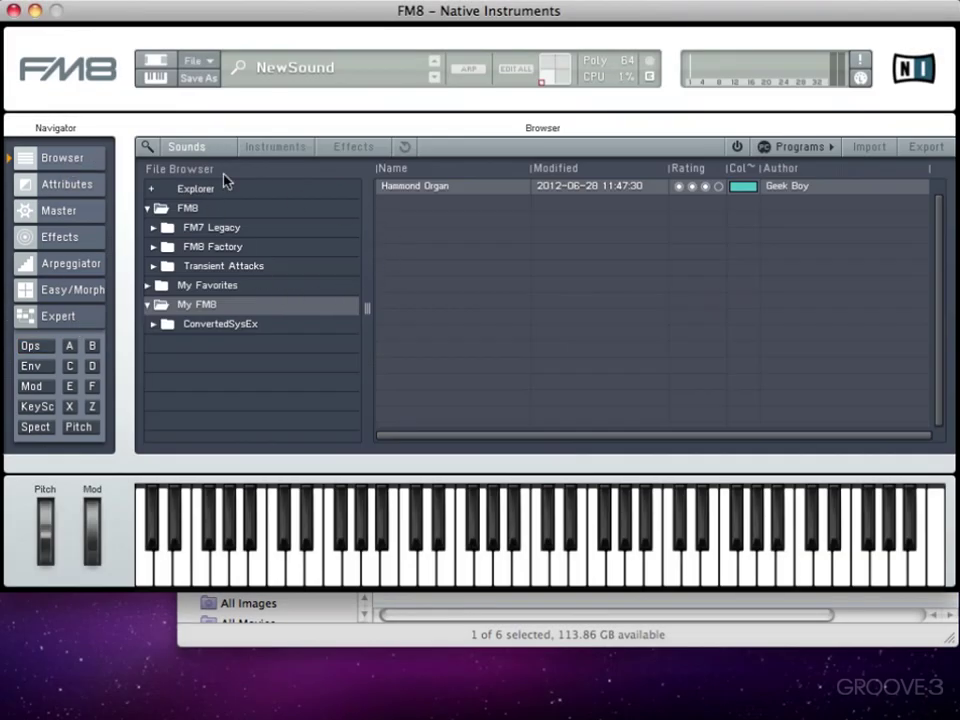
Step: View the browser's instrument categories and the current sound's Attributes page
click(272, 147)
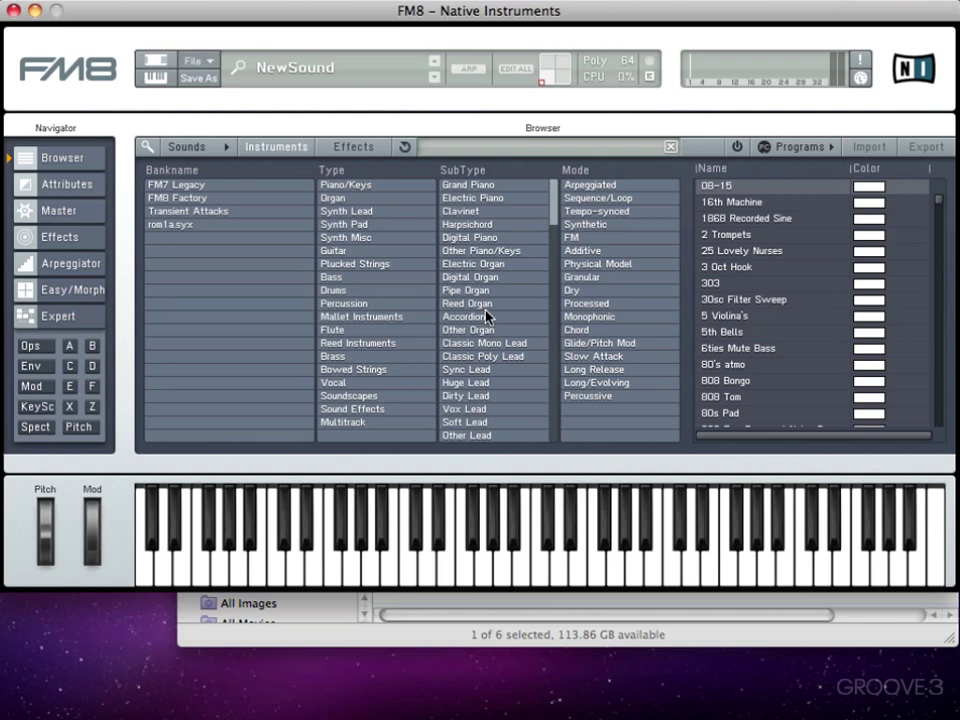
click(69, 188)
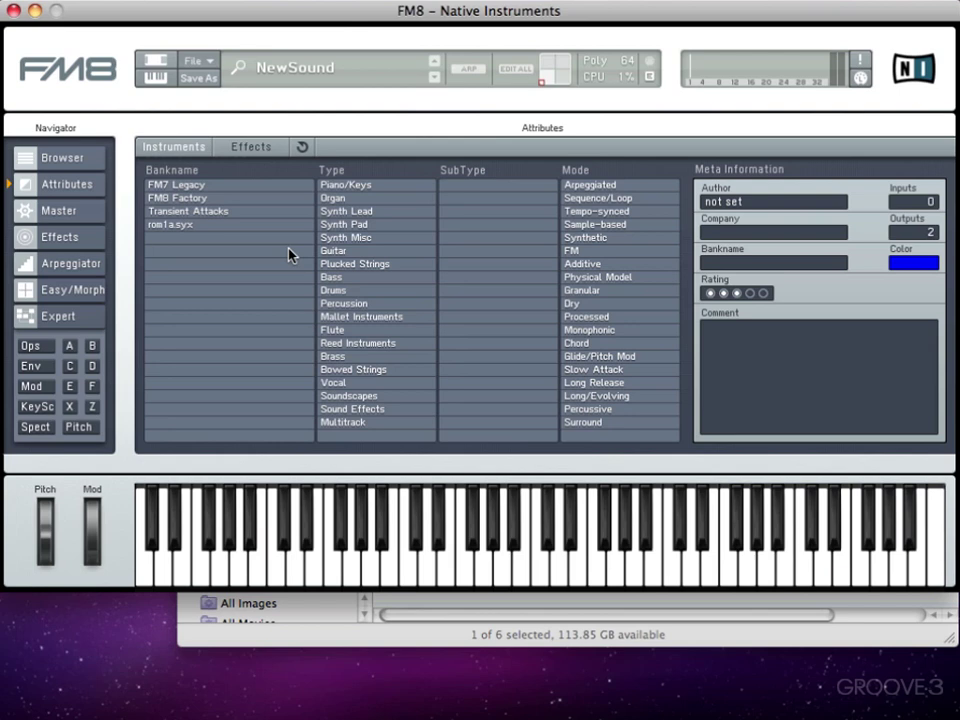
Step: On the Master page, set the polyphony to 32 voices
click(50, 210)
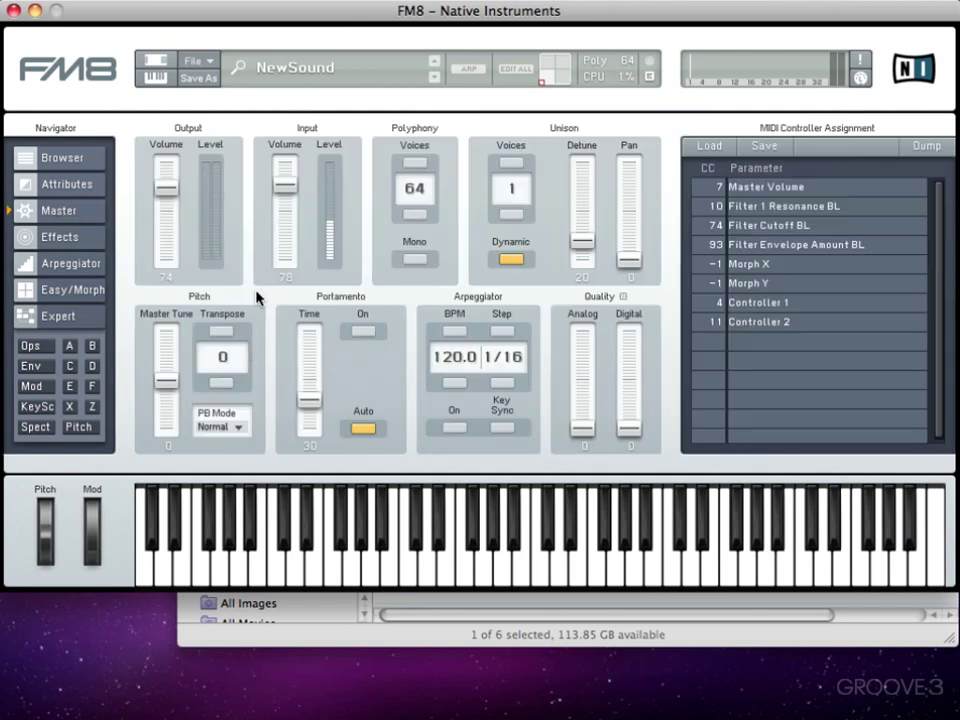
click(413, 214)
click(413, 214)
drag(413, 214, 409, 364)
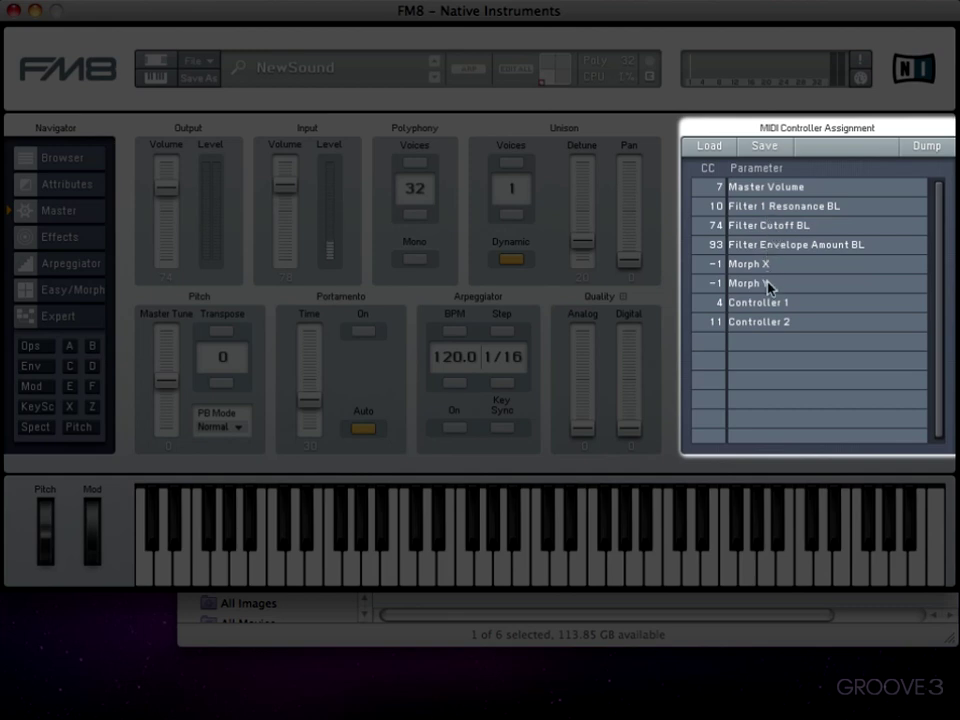
Step: Remove Filter 1 Resonance BL from the MIDI controller assignments
click(768, 212)
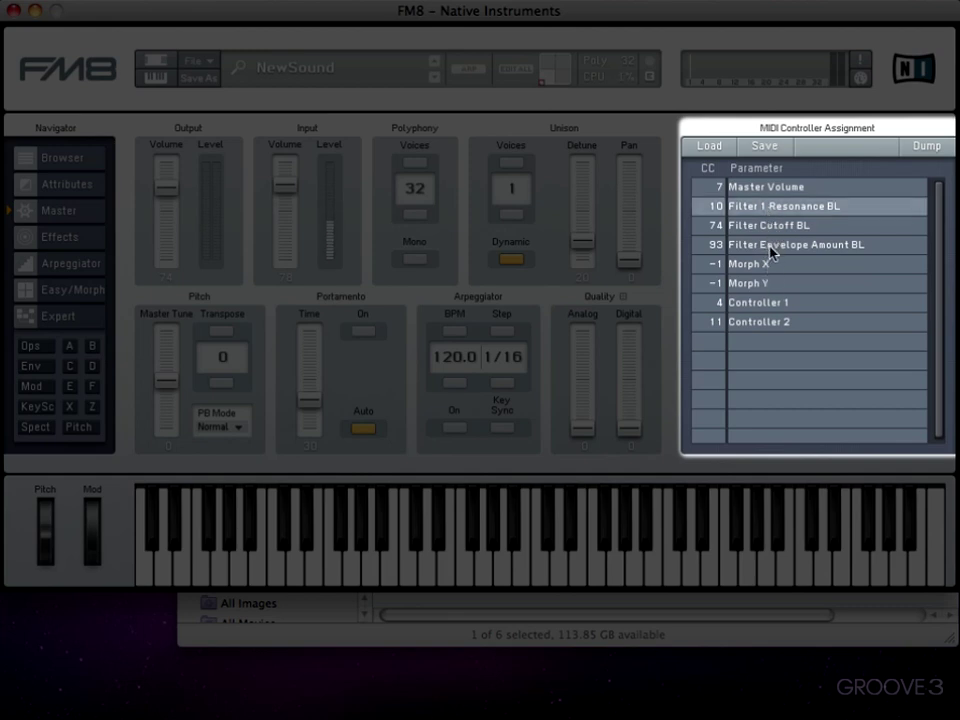
click(775, 225)
click(764, 207)
click(775, 245)
click(775, 224)
click(773, 210)
right_click(772, 213)
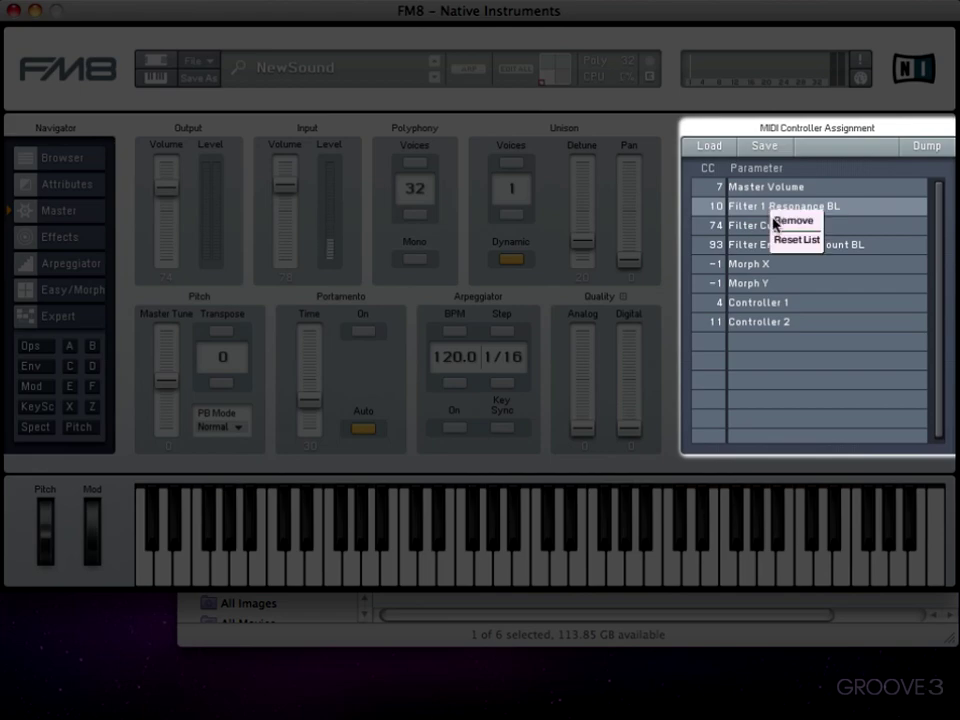
click(781, 221)
Step: Reset the MIDI controller assignment list to its defaults and look at the option for loading a saved list
right_click(777, 214)
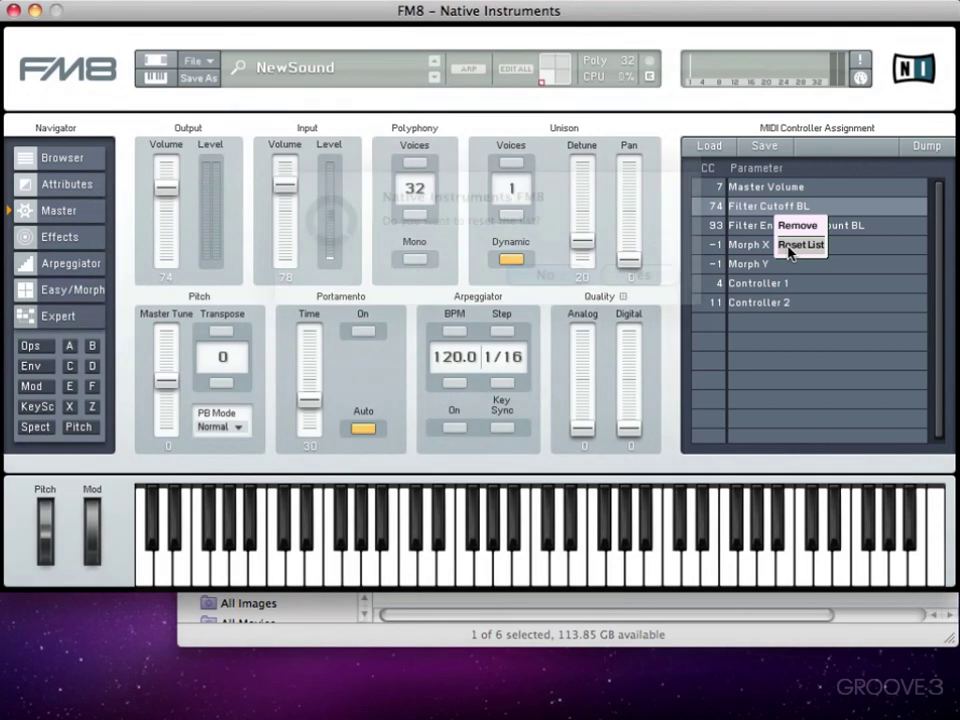
click(799, 245)
click(662, 276)
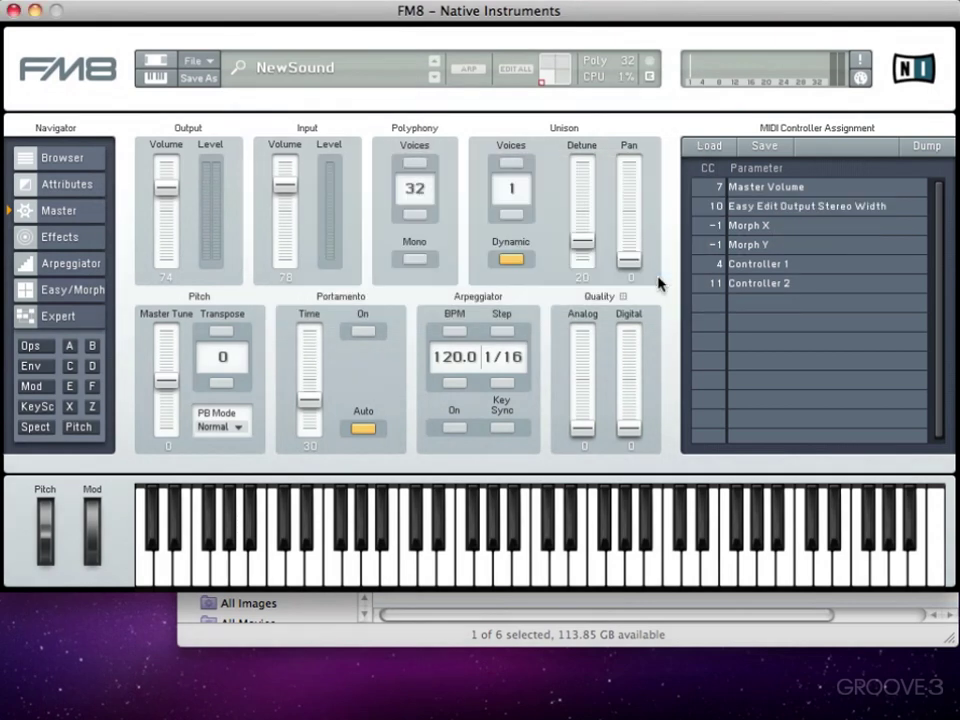
click(722, 152)
click(619, 467)
Step: View the Effects page and the Arpeggiator's pattern editor
click(52, 245)
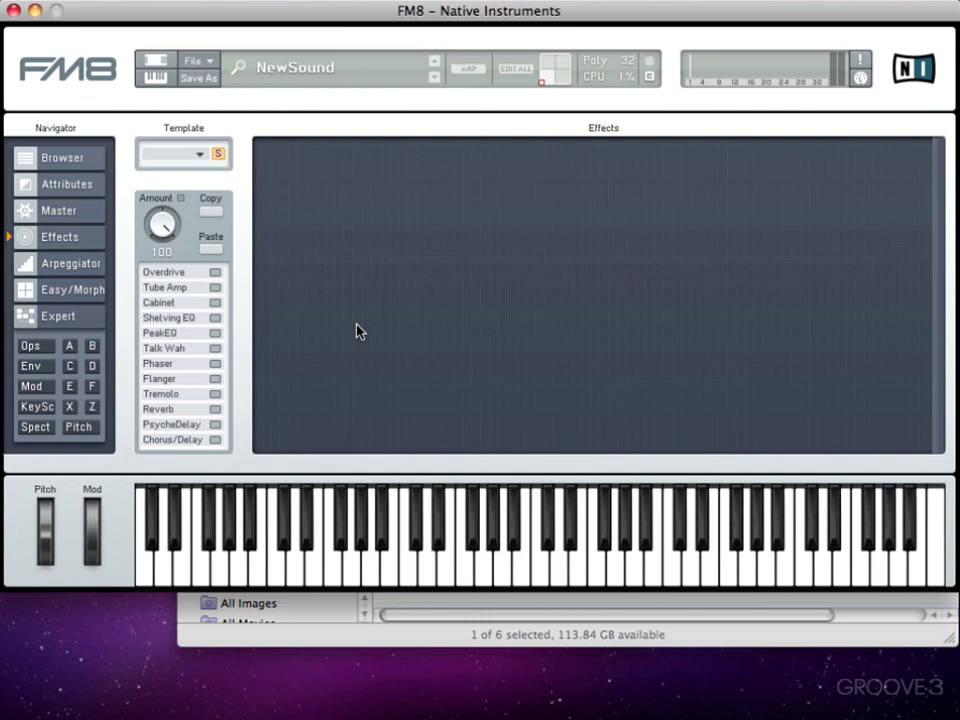
click(94, 263)
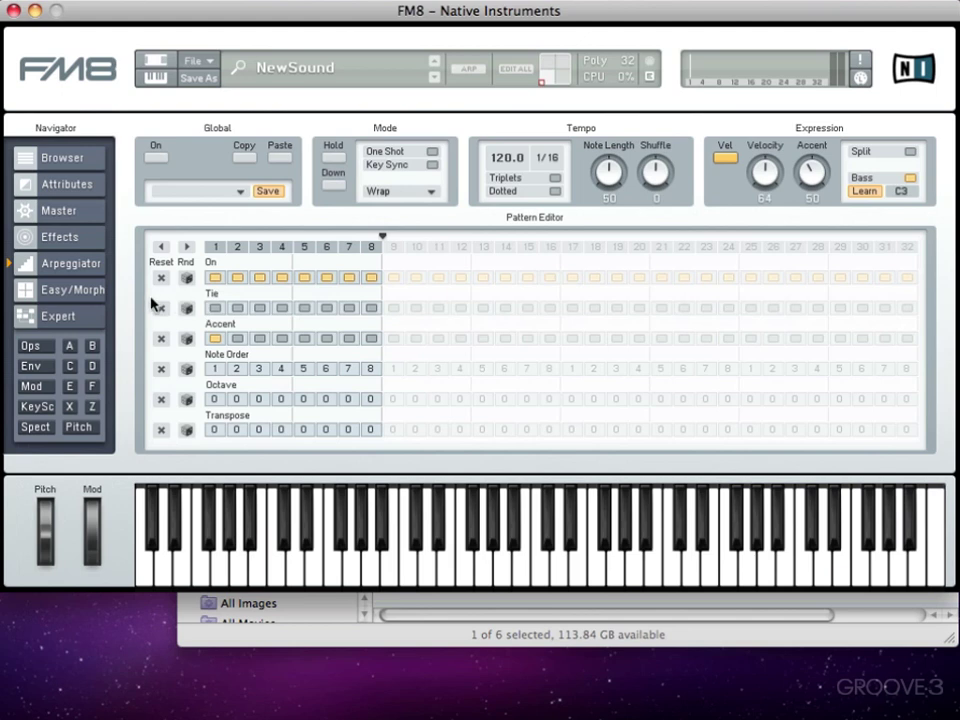
Step: On the Easy/Morph page, try moving the morph point around the morph square and return it to its lower-left corner
click(95, 289)
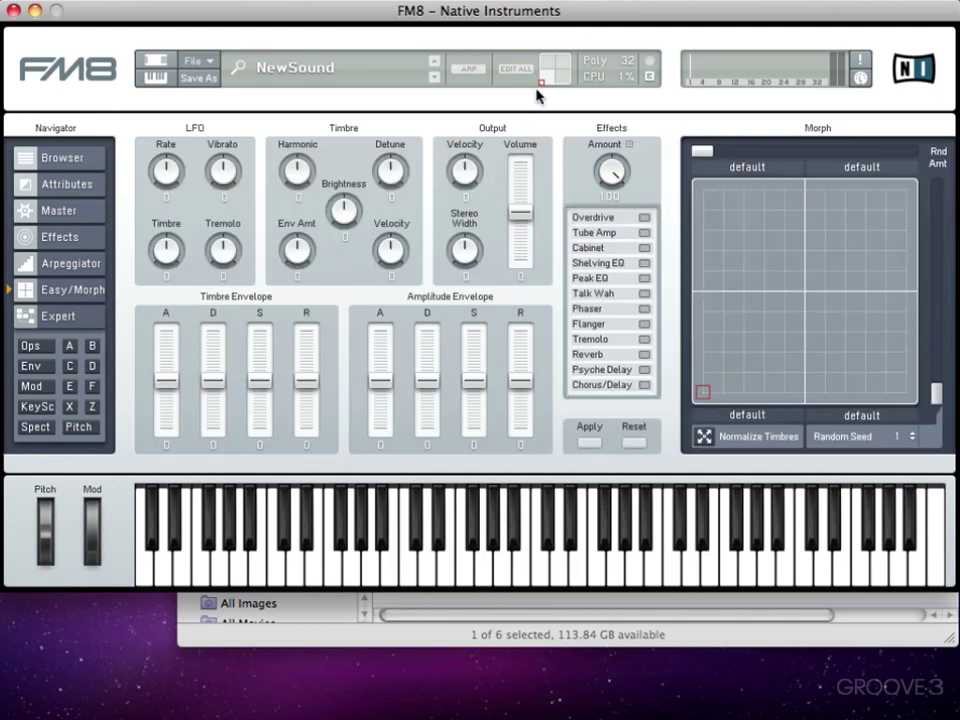
drag(705, 390, 800, 360)
mouse_move(561, 72)
mouse_down()
mouse_move(561, 82)
mouse_move(549, 66)
mouse_move(561, 77)
mouse_up()
drag(853, 371, 703, 392)
Step: View the Expert operator overview and examine the envelopes of individual operators
click(80, 322)
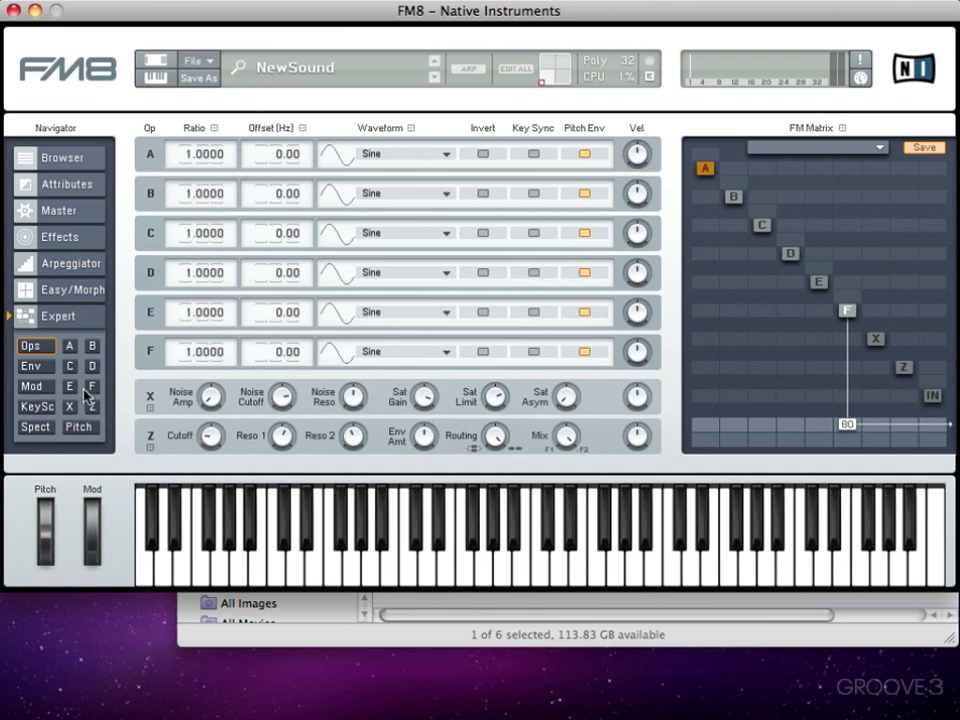
click(34, 367)
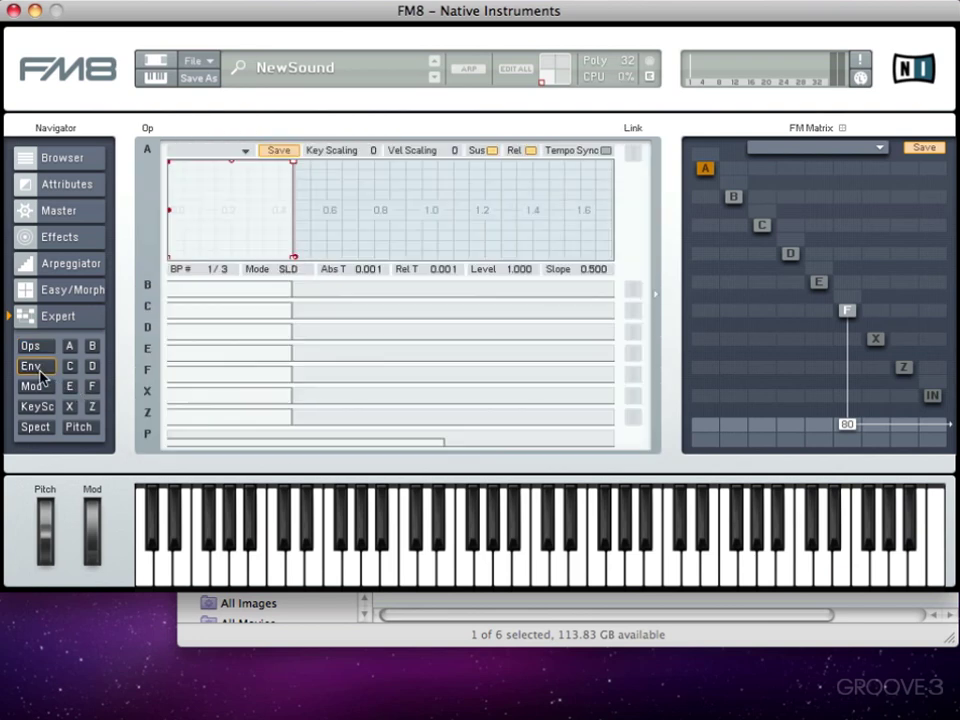
click(274, 289)
click(272, 314)
click(270, 335)
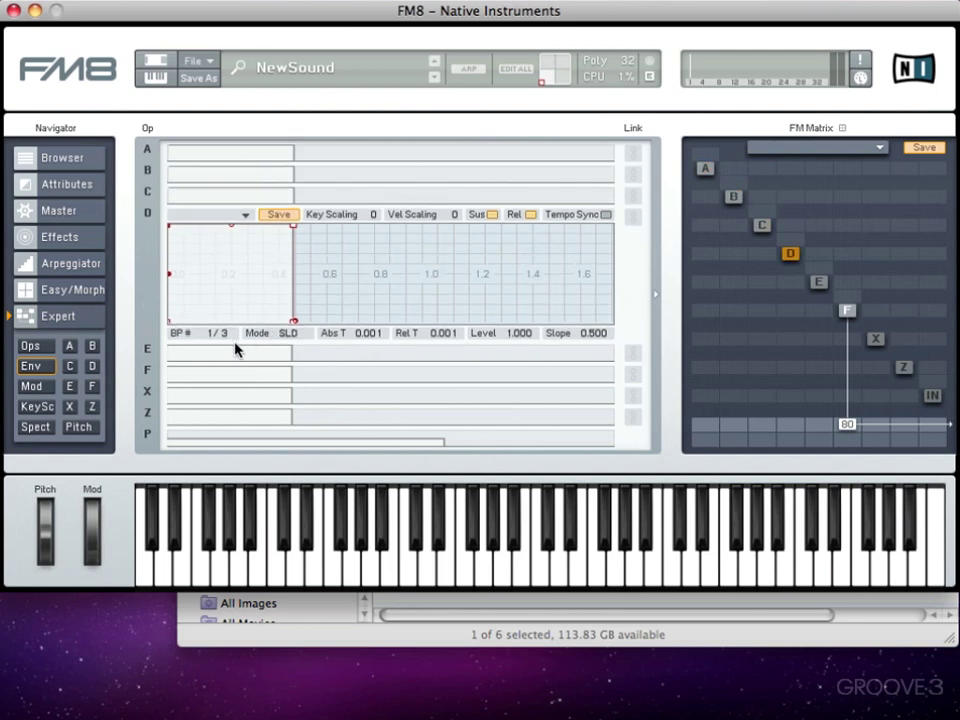
click(235, 347)
click(235, 215)
Step: View the modulation matrix and examine the key scaling curves of individual operators
click(33, 386)
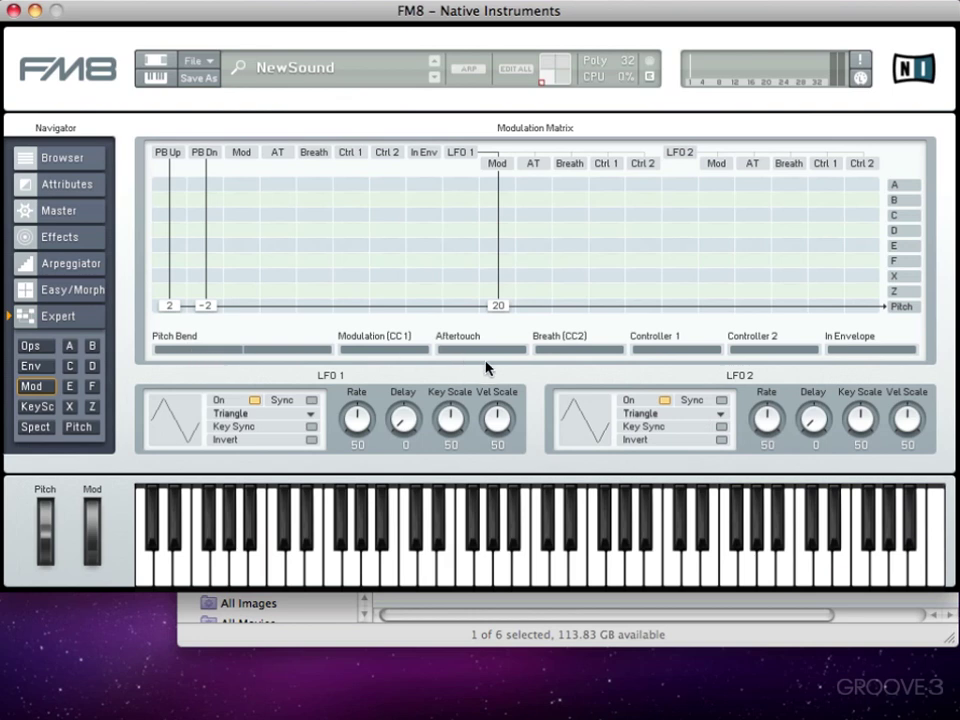
click(37, 405)
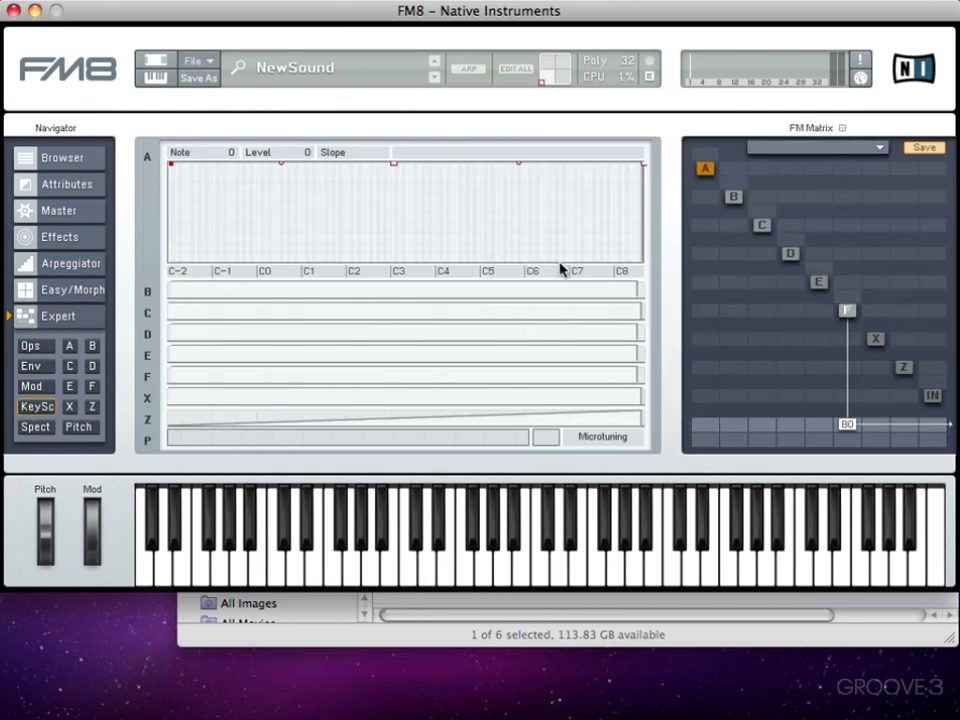
click(611, 291)
click(611, 313)
click(612, 331)
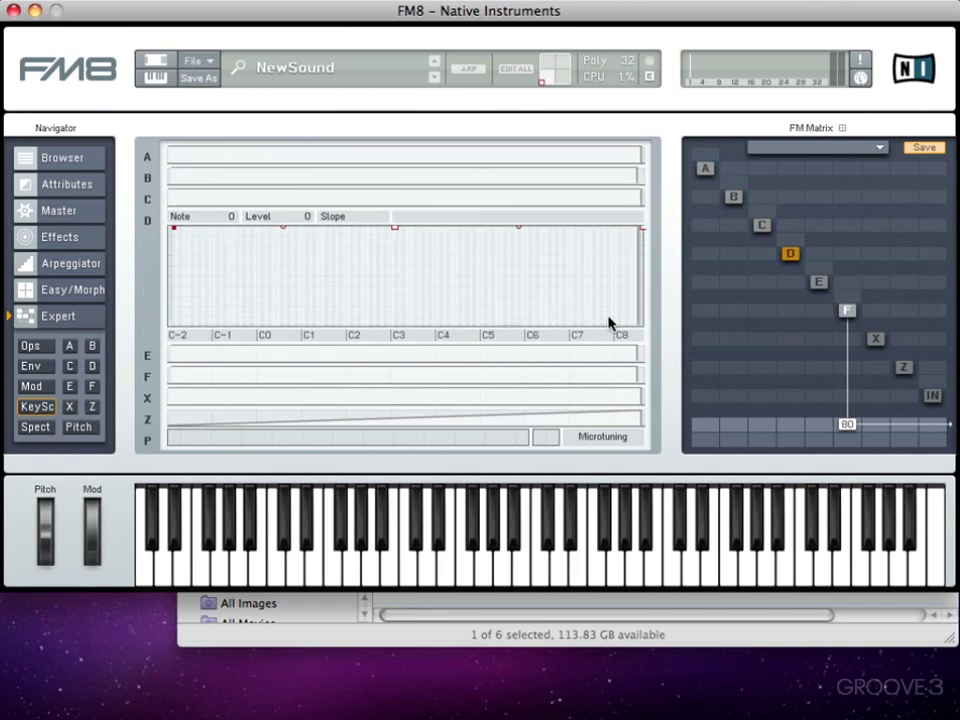
click(617, 205)
click(619, 181)
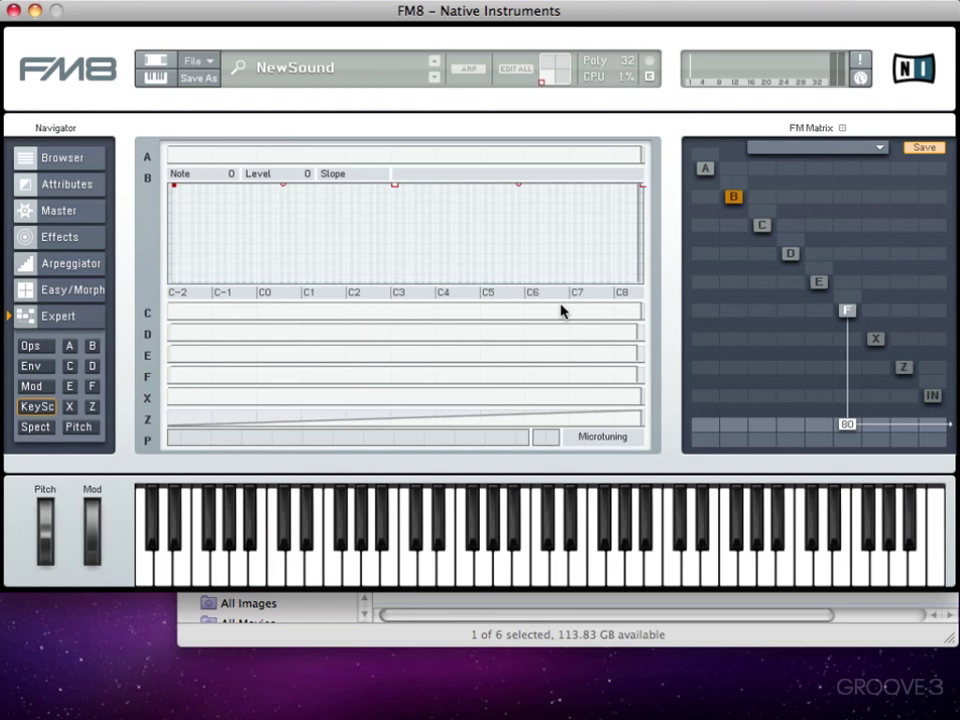
click(590, 333)
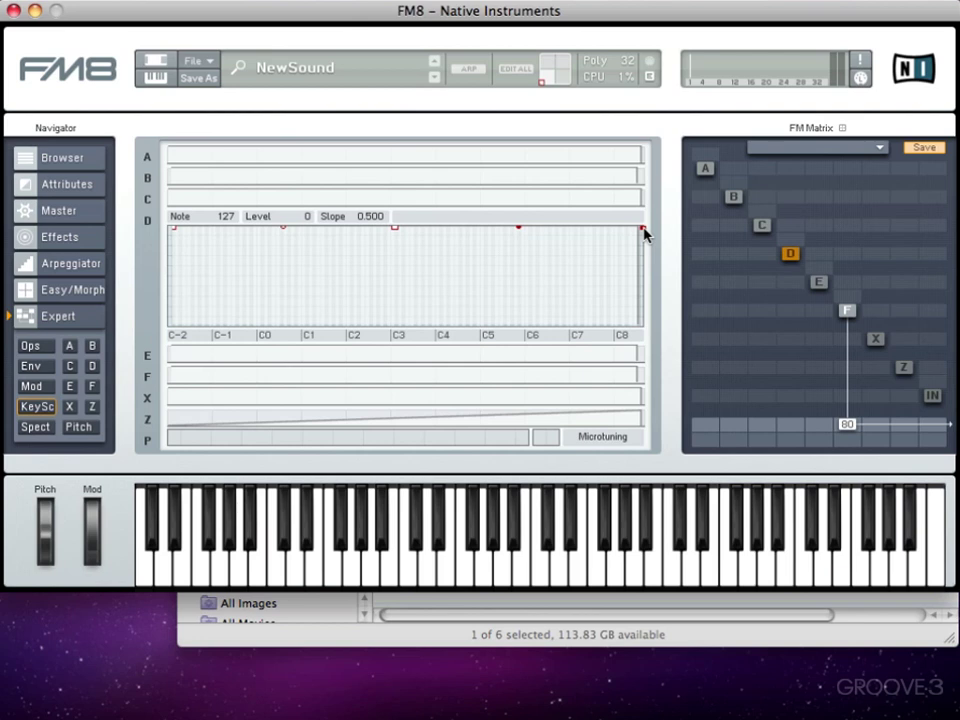
drag(644, 233, 658, 208)
Step: View the spectrum and waveform display, and look through the individual operator pages
click(35, 427)
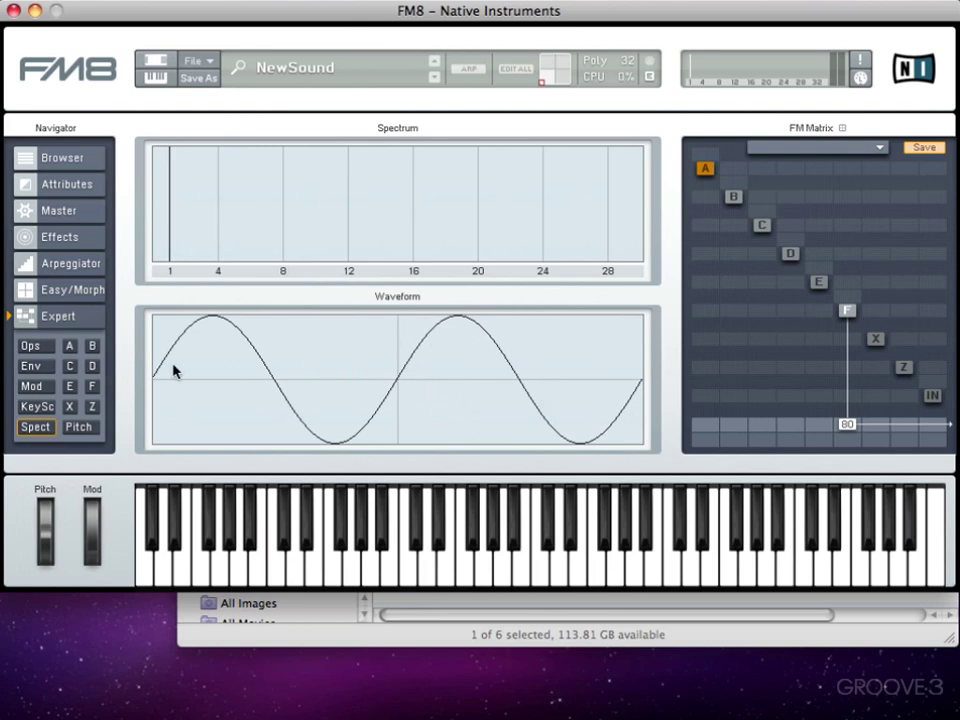
click(71, 348)
click(92, 346)
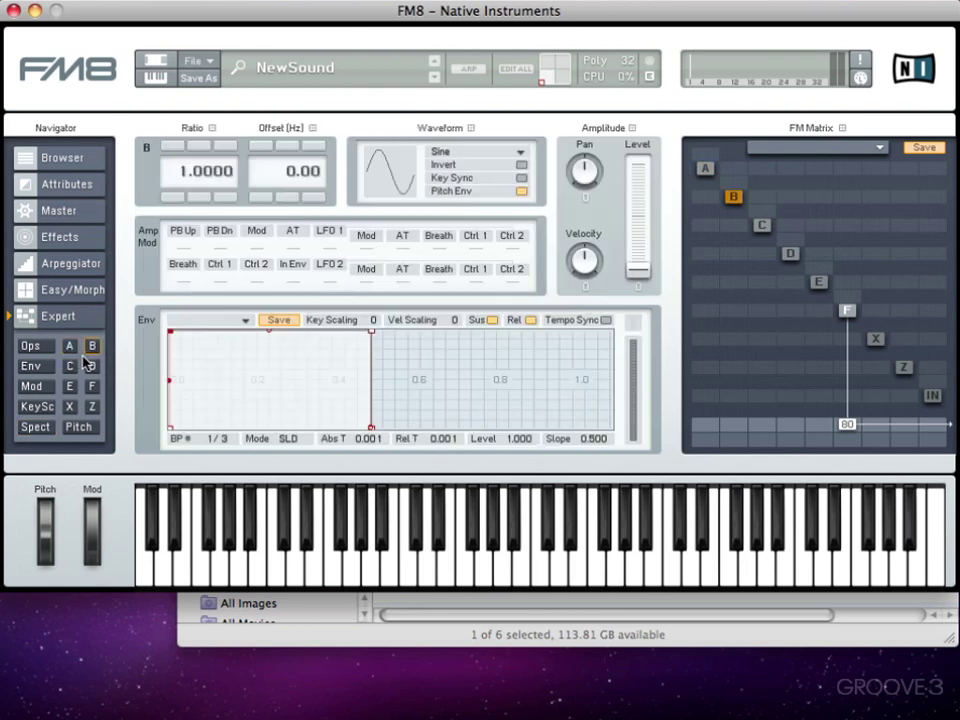
click(70, 366)
click(70, 386)
click(92, 386)
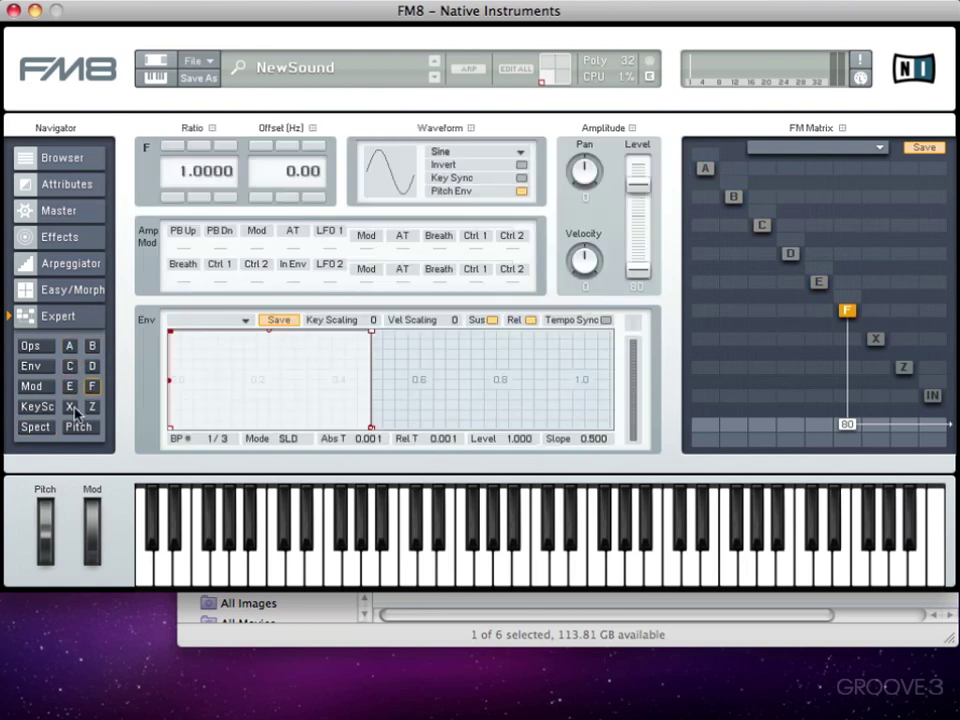
click(70, 407)
click(92, 407)
click(70, 387)
click(92, 387)
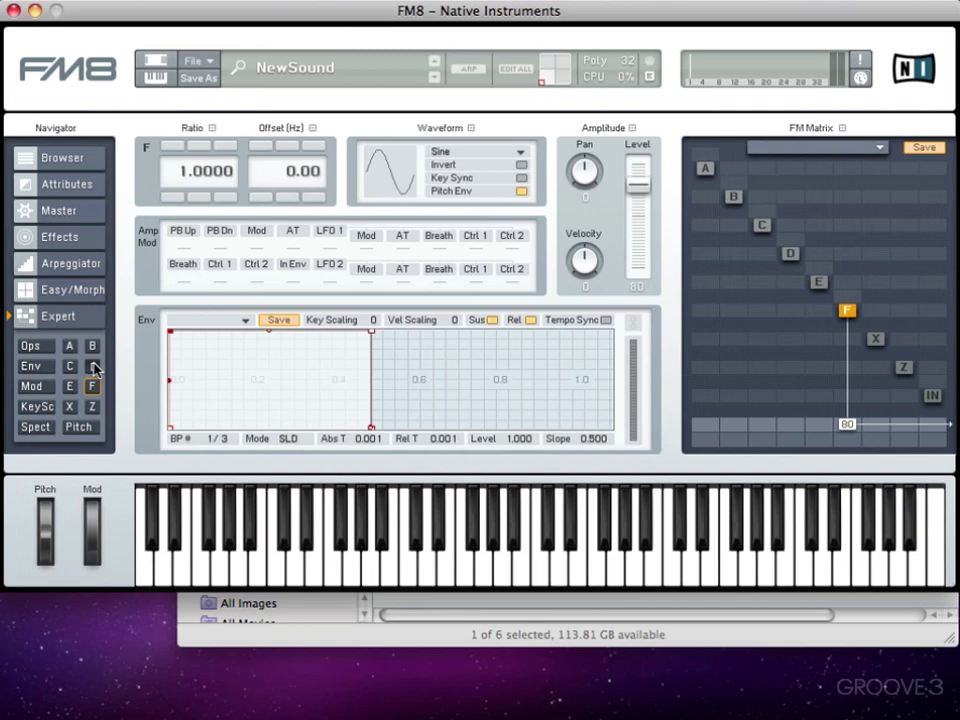
click(92, 367)
click(70, 367)
click(71, 348)
click(92, 346)
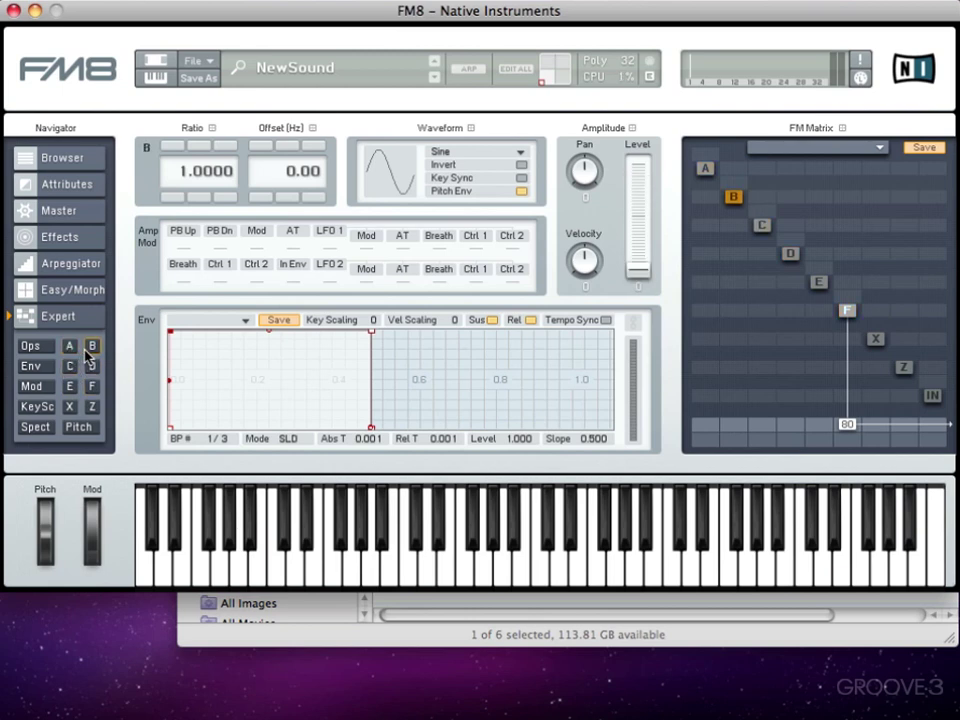
click(70, 366)
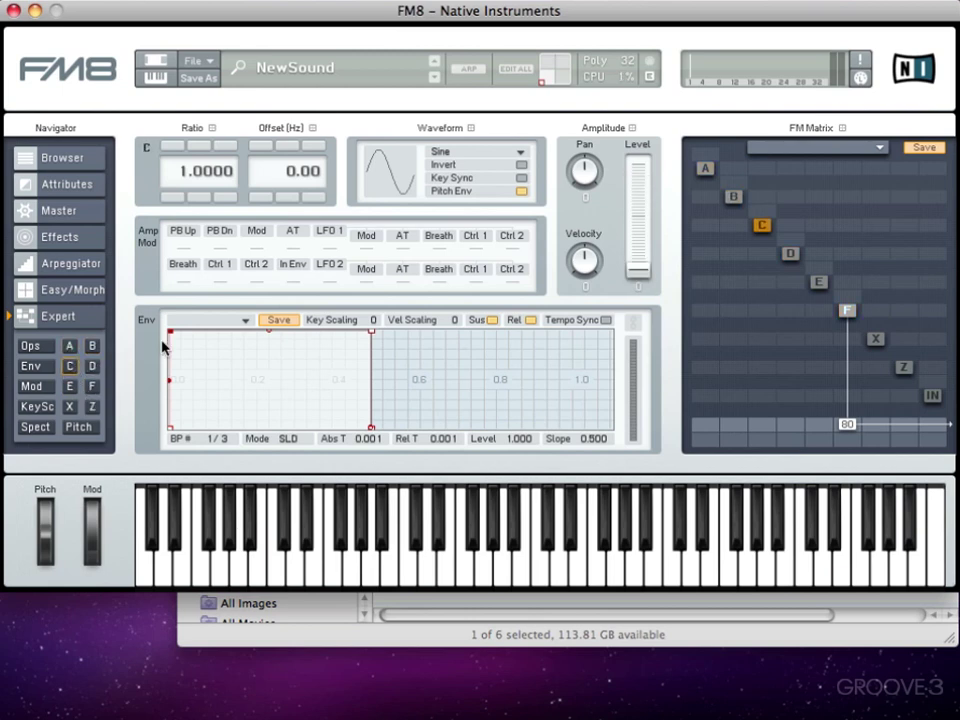
Step: Compare the pages of operators X and Z, and view the Pitch page
click(70, 407)
click(92, 407)
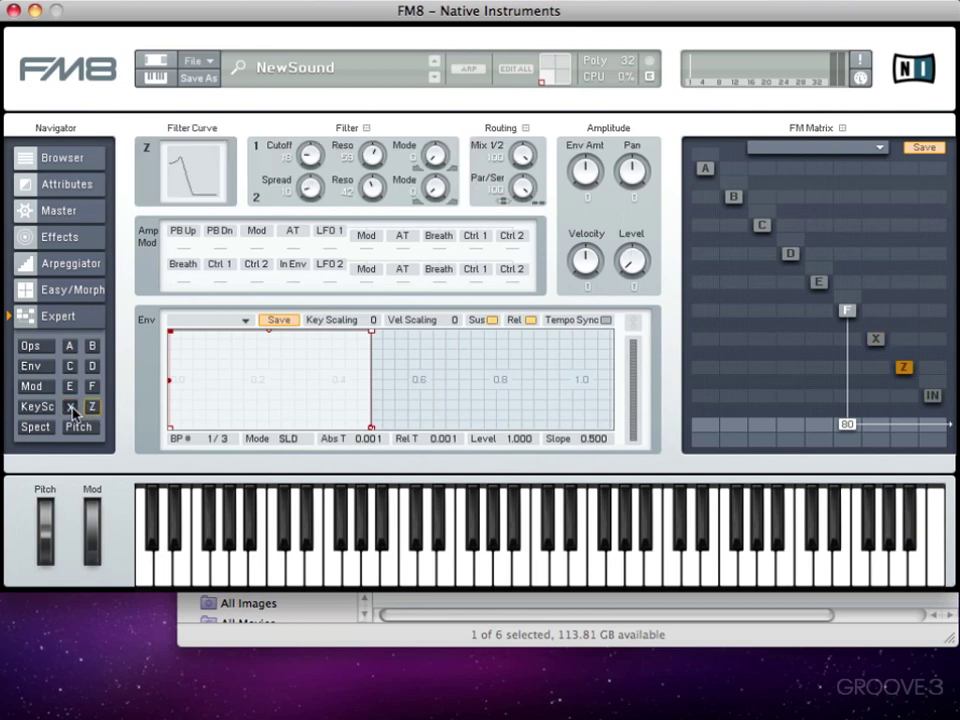
click(70, 407)
click(92, 407)
click(78, 426)
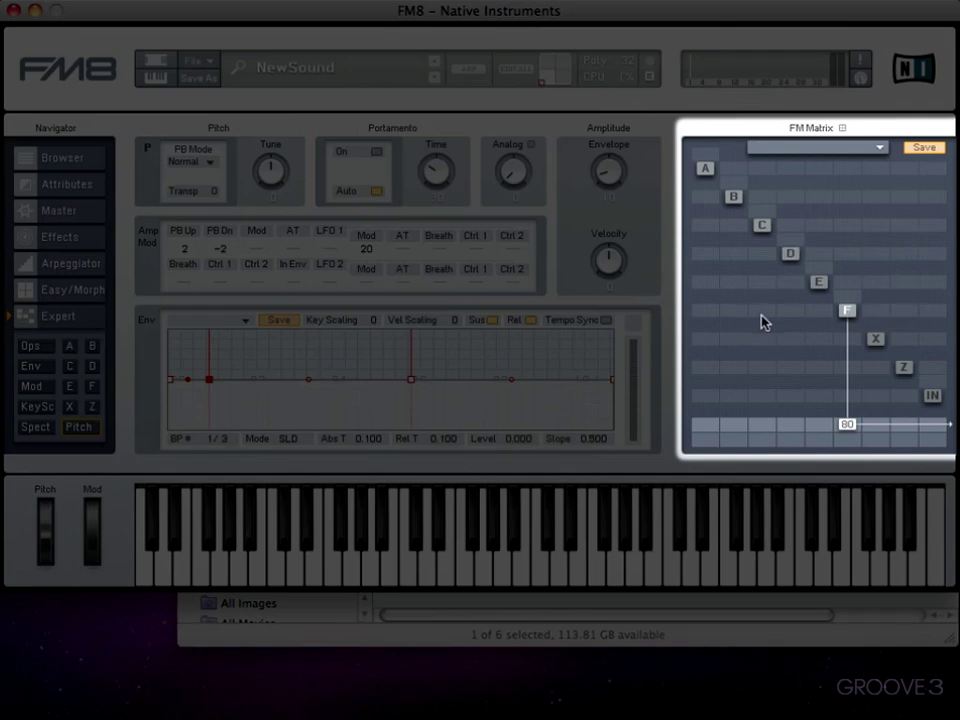
drag(763, 306, 766, 258)
drag(765, 312, 756, 413)
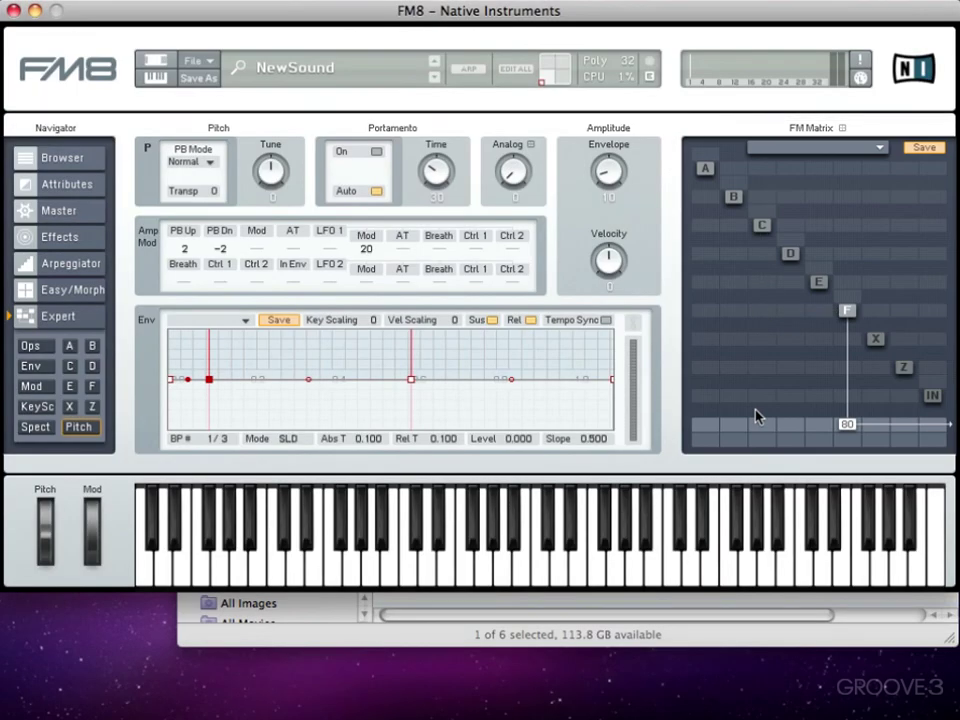